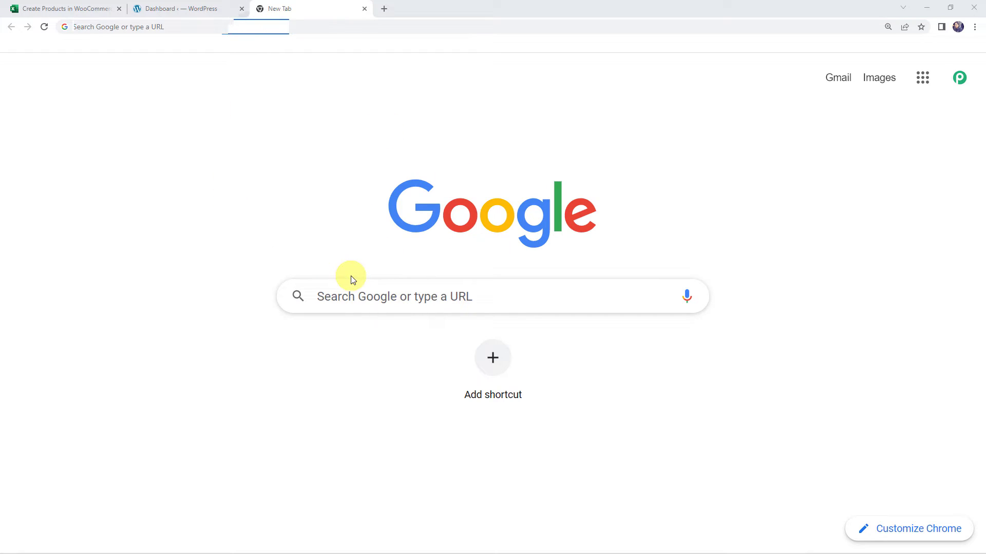
Go to pabbly.com, sign in, and launch Pabbly Connect from Access Now
{"action": "type", "text": "pabbly.com"}
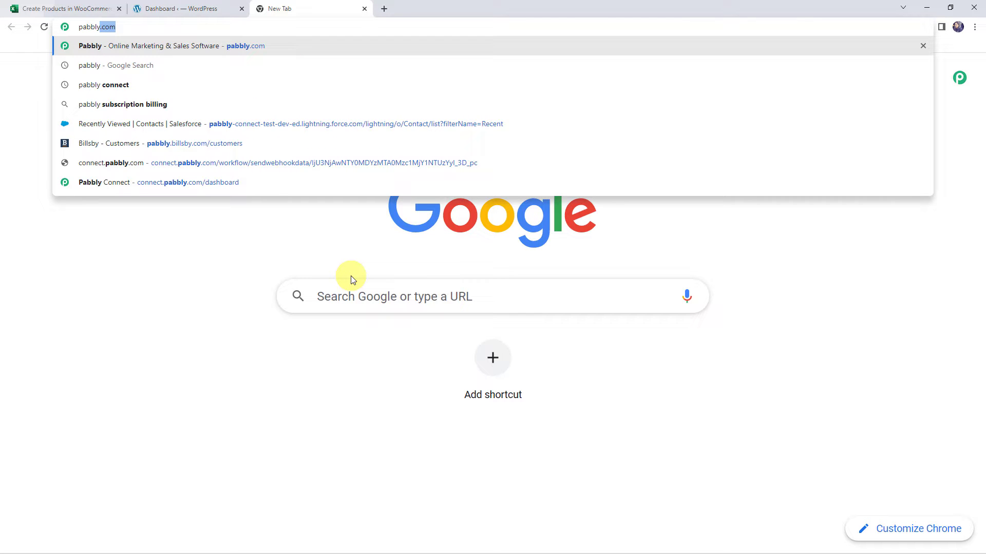
{"action": "key", "text": "Return"}
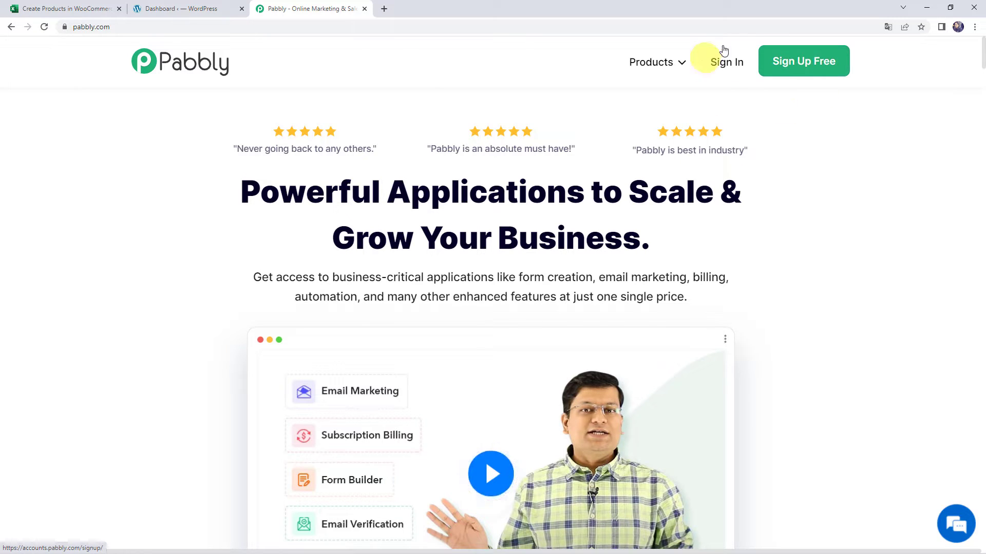
{"action": "left_click", "coordinate": [727, 67]}
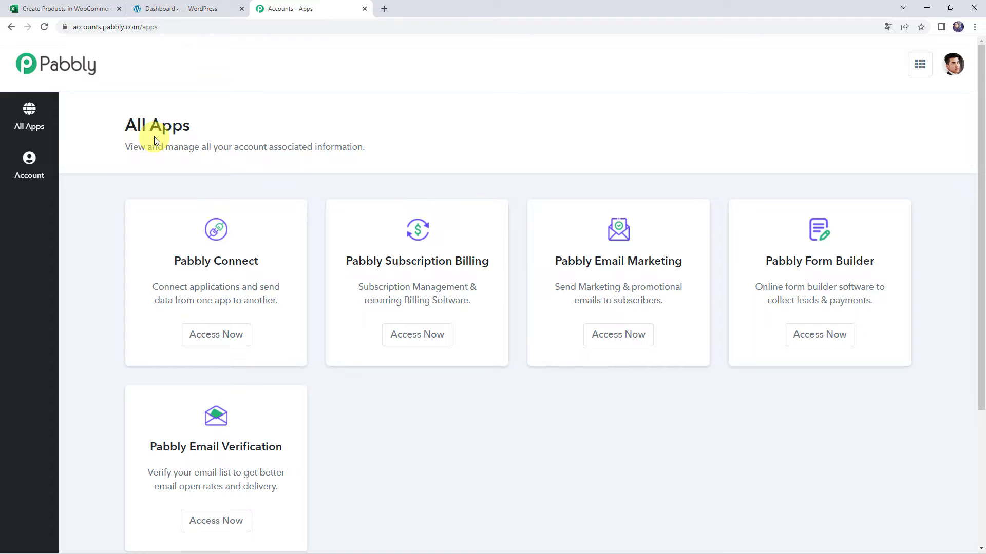
{"action": "left_click", "coordinate": [232, 336]}
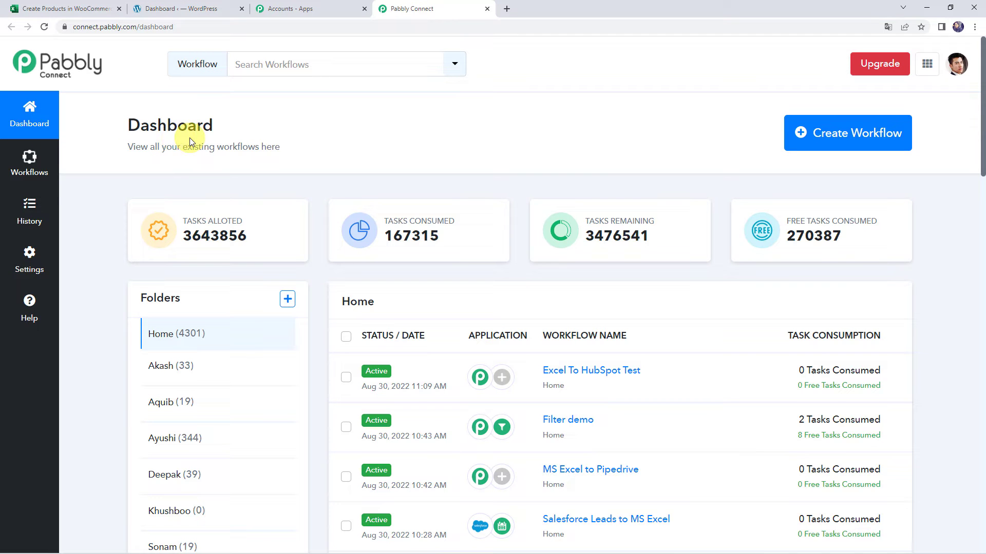
Create a new workflow with the pasted name 'Add WooCommerce Products from MS Excel'
{"action": "scroll", "coordinate": [450, 286], "scroll_direction": "down", "scroll_amount": 6}
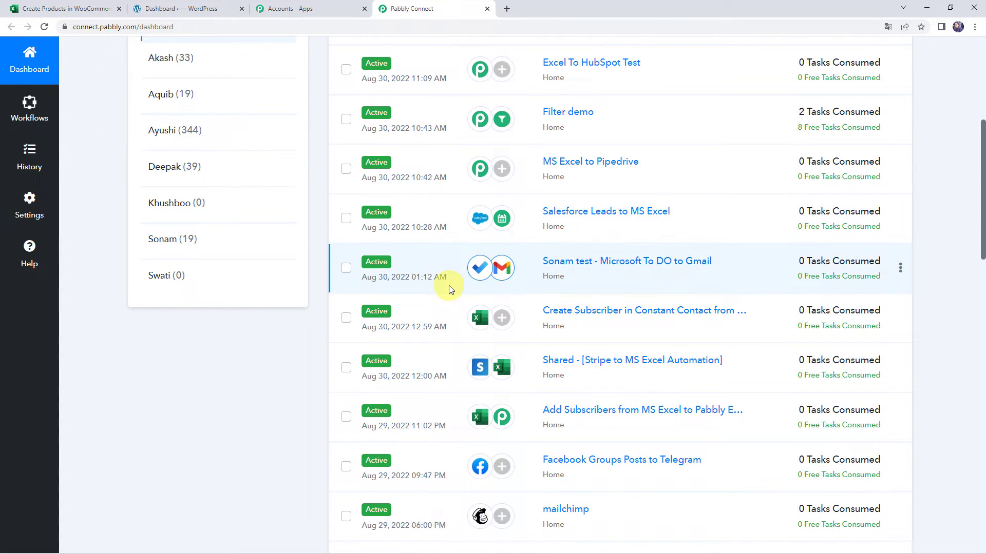
{"action": "scroll", "coordinate": [449, 286], "scroll_direction": "up", "scroll_amount": 6}
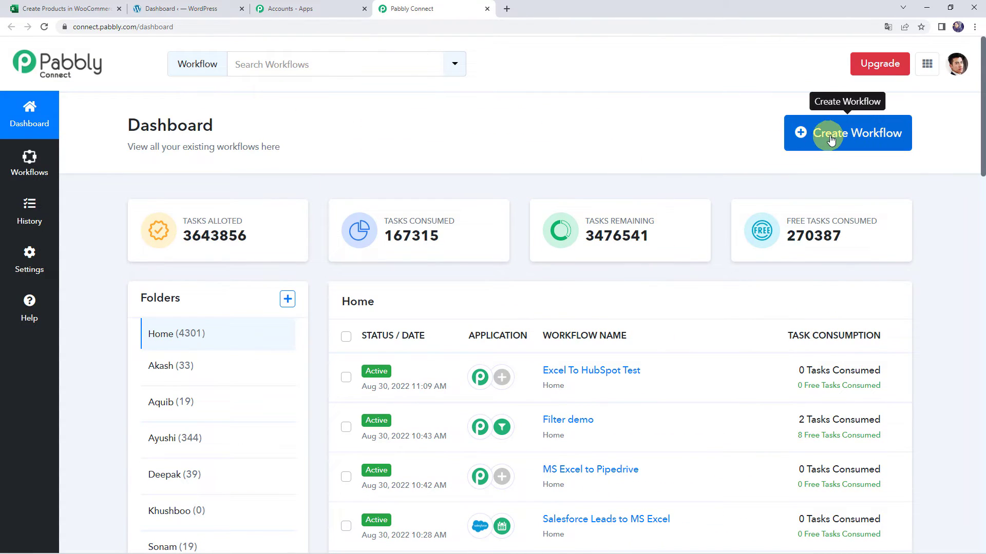
{"action": "left_click", "coordinate": [825, 140]}
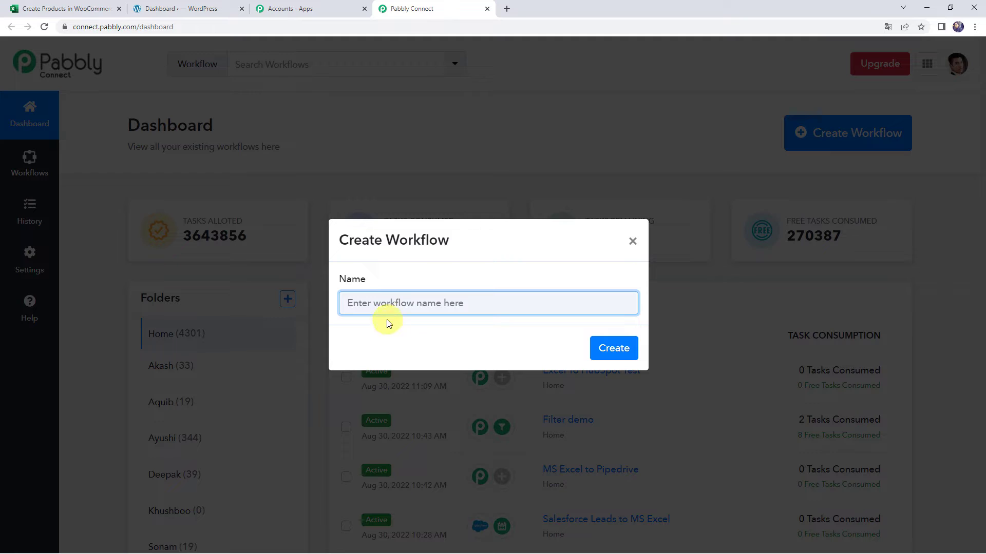
{"action": "type", "text": "Add WooCommerce Products from MS Excel"}
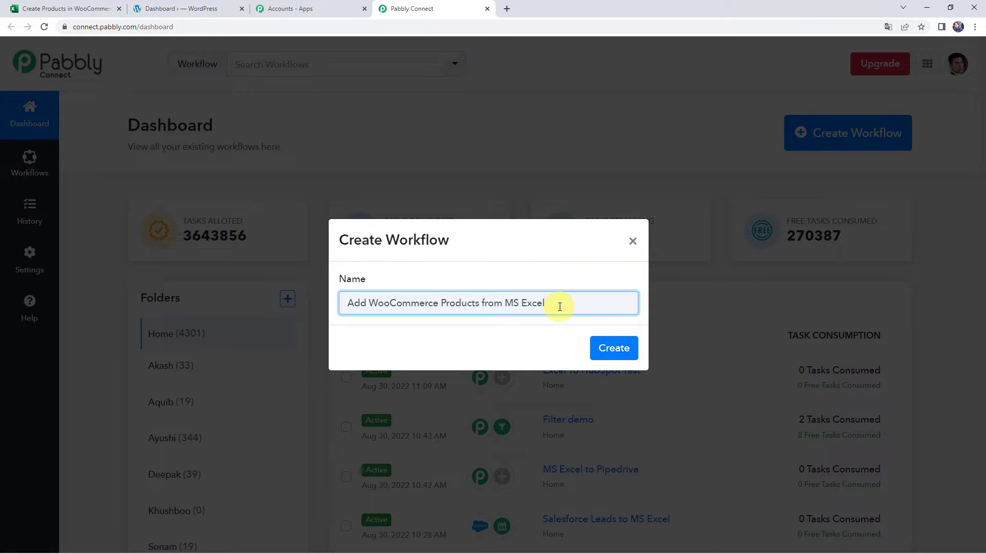
{"action": "left_click", "coordinate": [629, 351]}
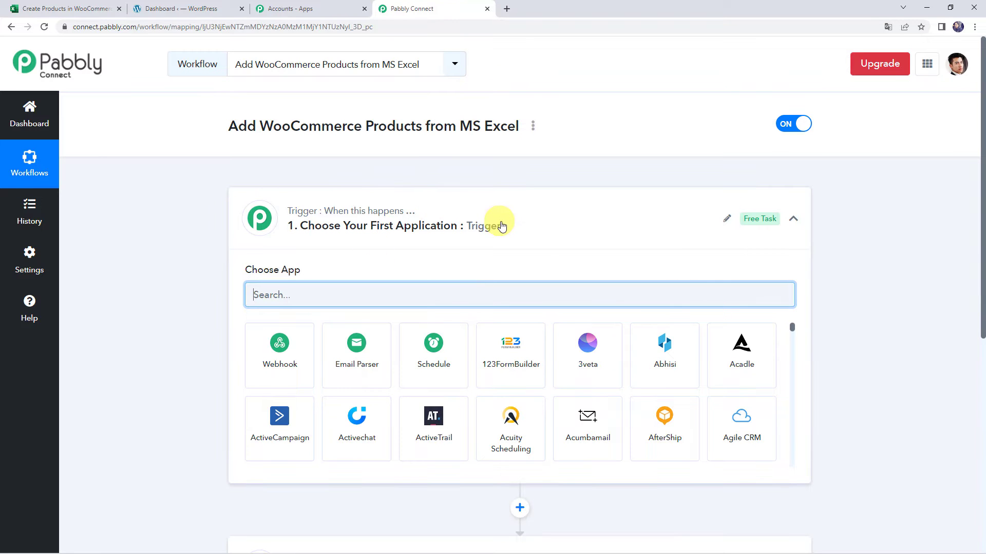
Search 'exce' in the trigger's app picker and select Microsoft Excel as the trigger app
{"action": "left_click", "coordinate": [501, 226]}
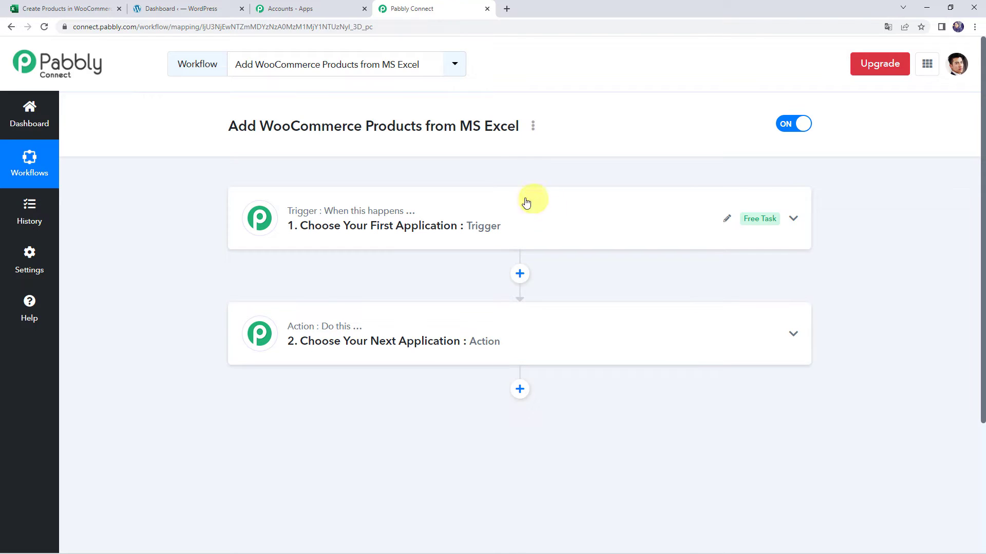
{"action": "left_click", "coordinate": [516, 227]}
{"action": "left_click", "coordinate": [355, 292]}
{"action": "type", "text": "excel"}
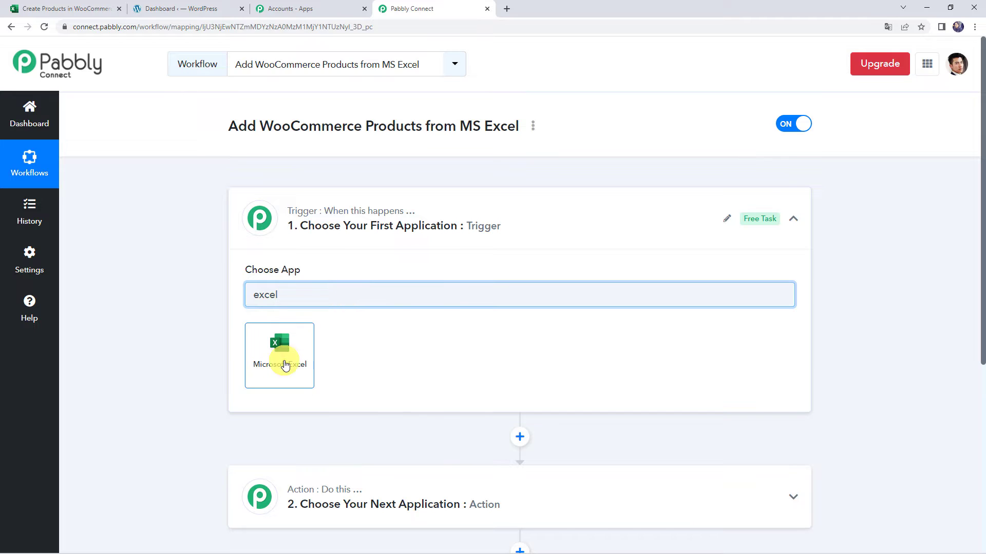
{"action": "left_click", "coordinate": [282, 359]}
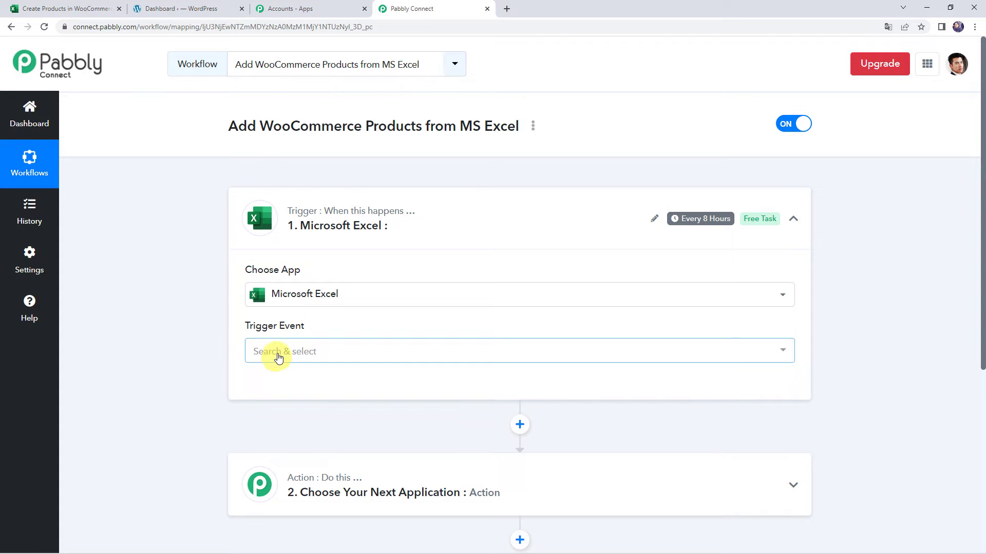
{"action": "left_click", "coordinate": [276, 355]}
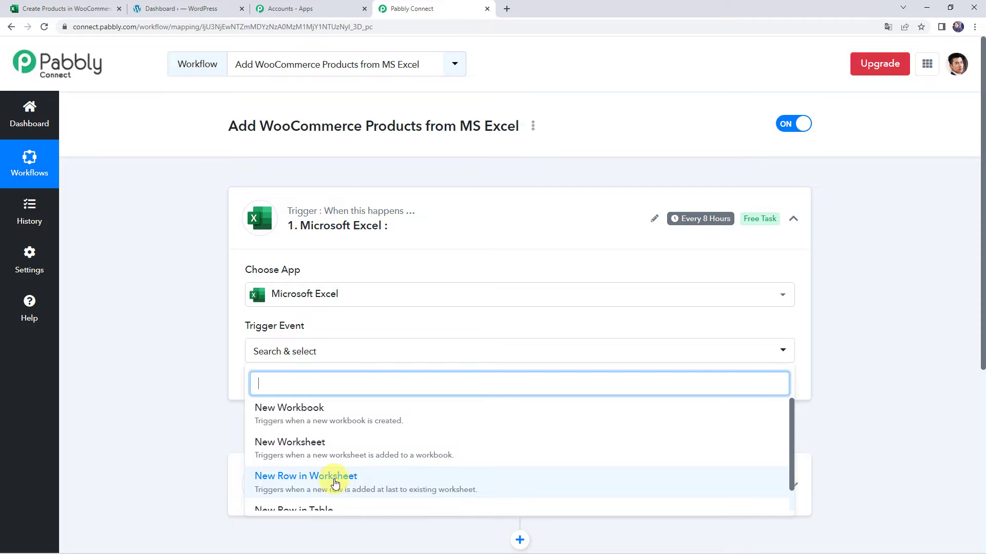
Choose the New Row in Worksheet event and authorize a new Microsoft Excel account connection
{"action": "left_click", "coordinate": [342, 481]}
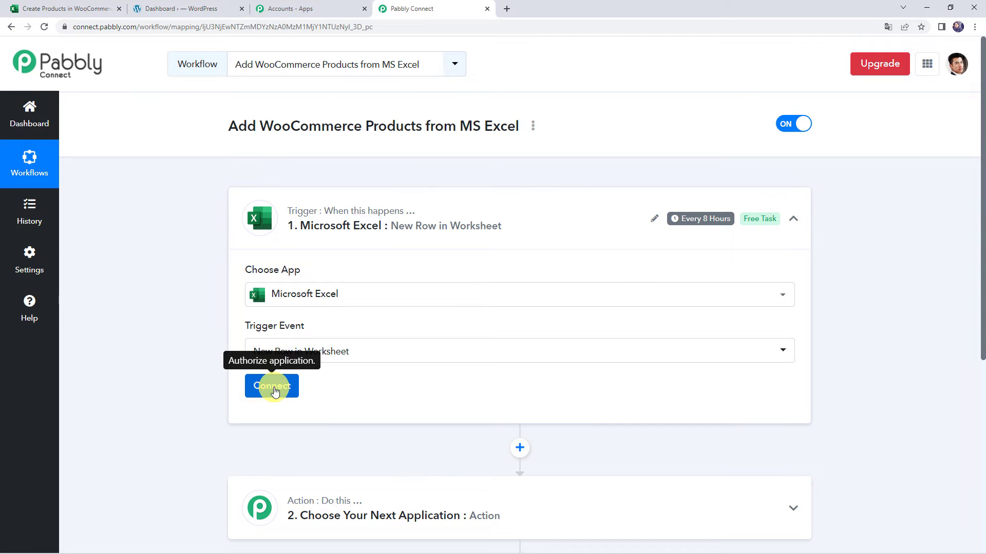
{"action": "left_click", "coordinate": [273, 388]}
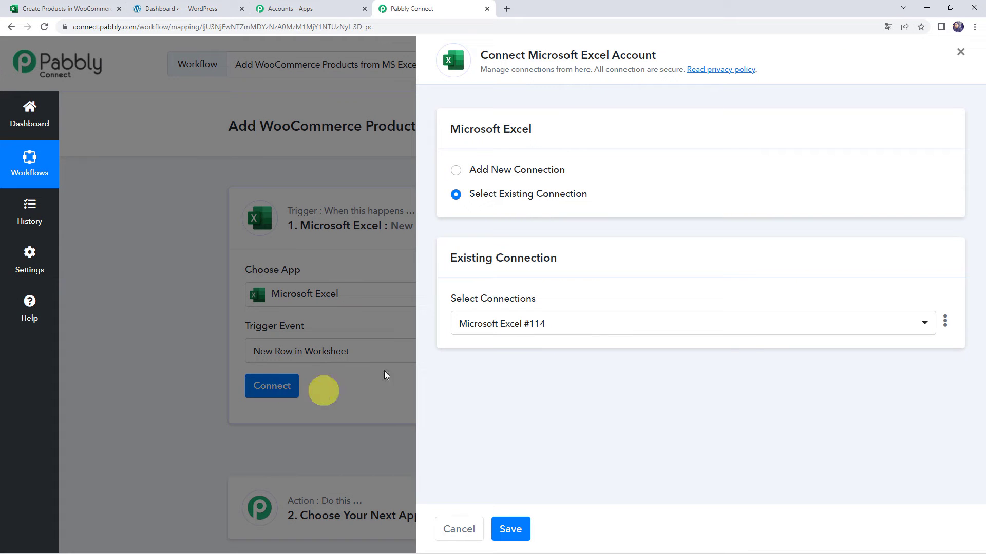
{"action": "left_click", "coordinate": [497, 174]}
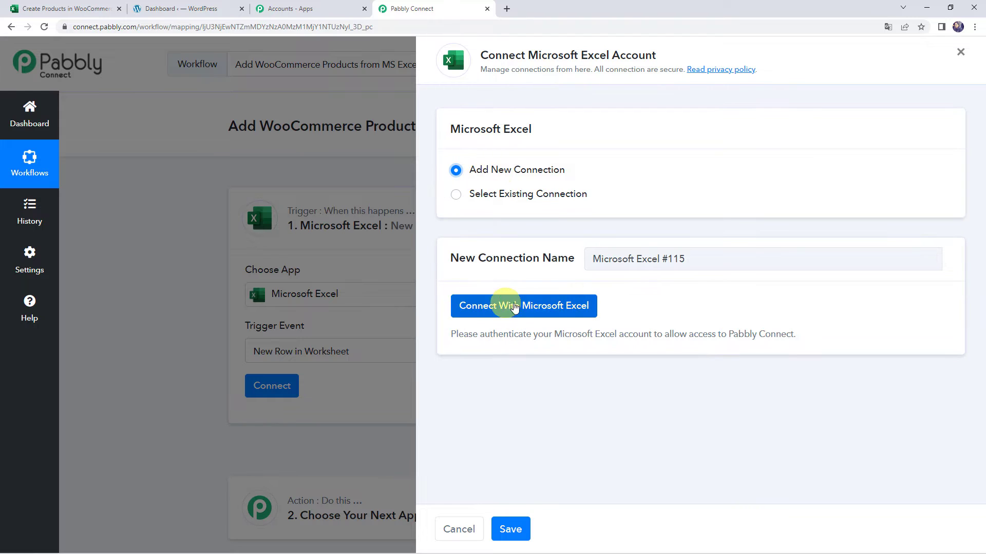
{"action": "left_click", "coordinate": [556, 308]}
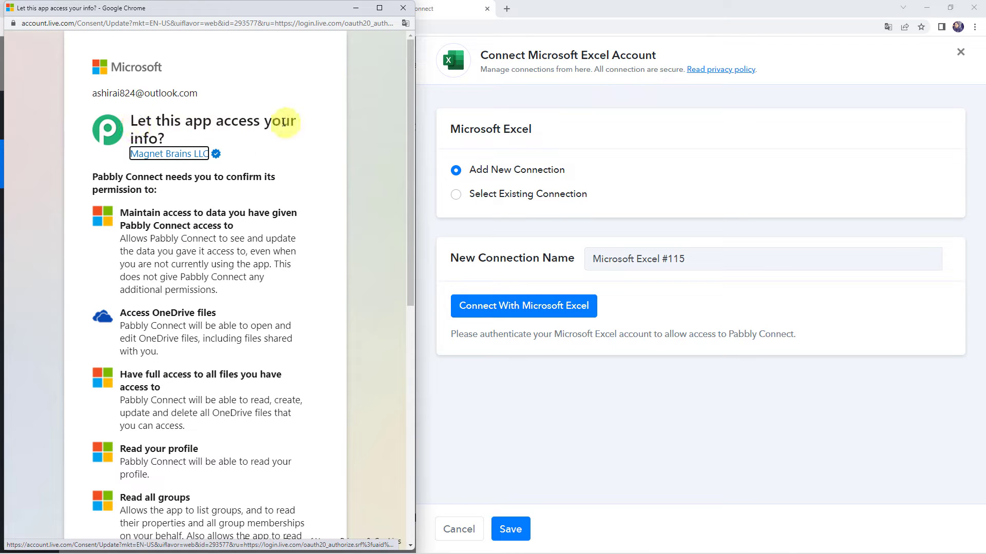
{"action": "scroll", "coordinate": [198, 253], "scroll_direction": "down", "scroll_amount": 10}
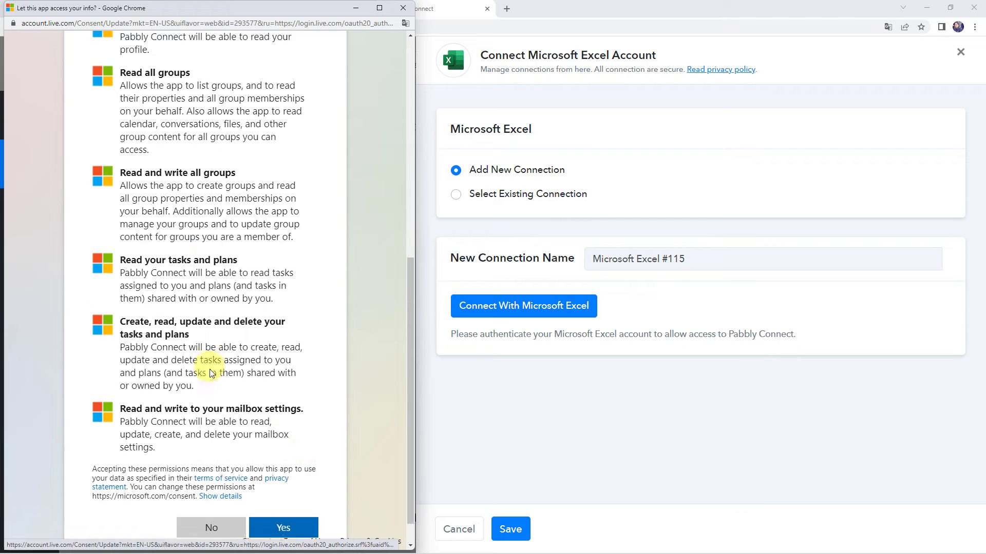
{"action": "left_click", "coordinate": [283, 500]}
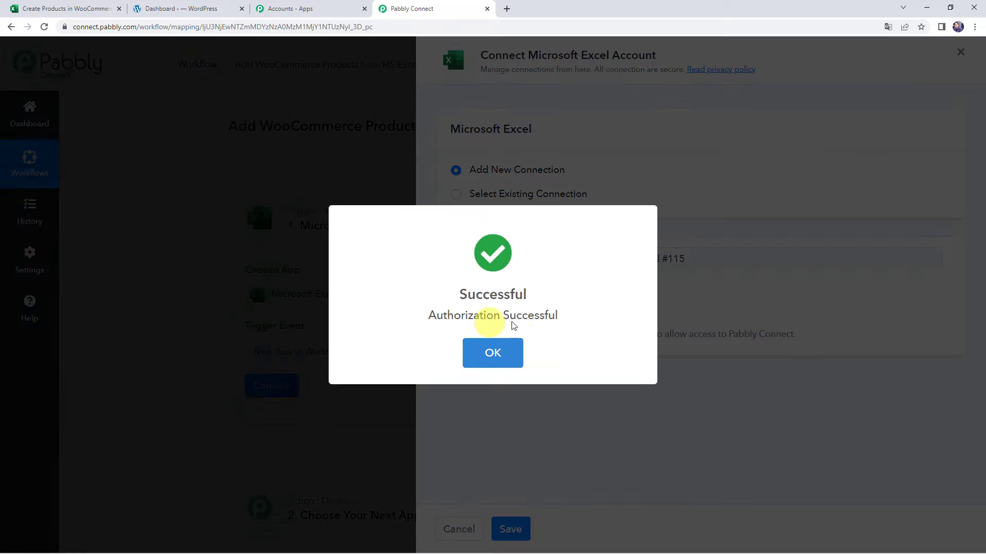
{"action": "left_click", "coordinate": [508, 340]}
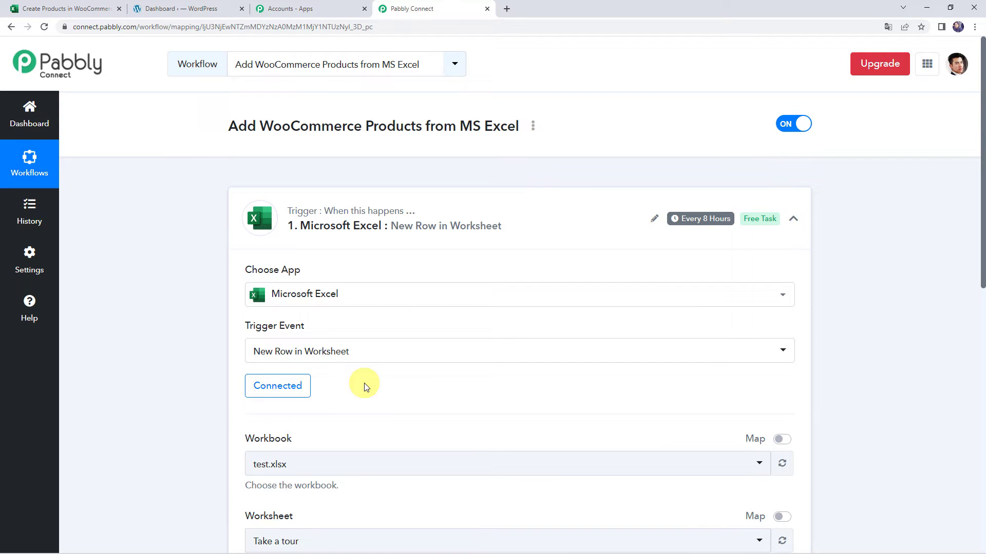
Bring up the Workbook list, then switch to the Create Products in WooCommerce spreadsheet tab
{"action": "scroll", "coordinate": [339, 297], "scroll_direction": "down", "scroll_amount": 2}
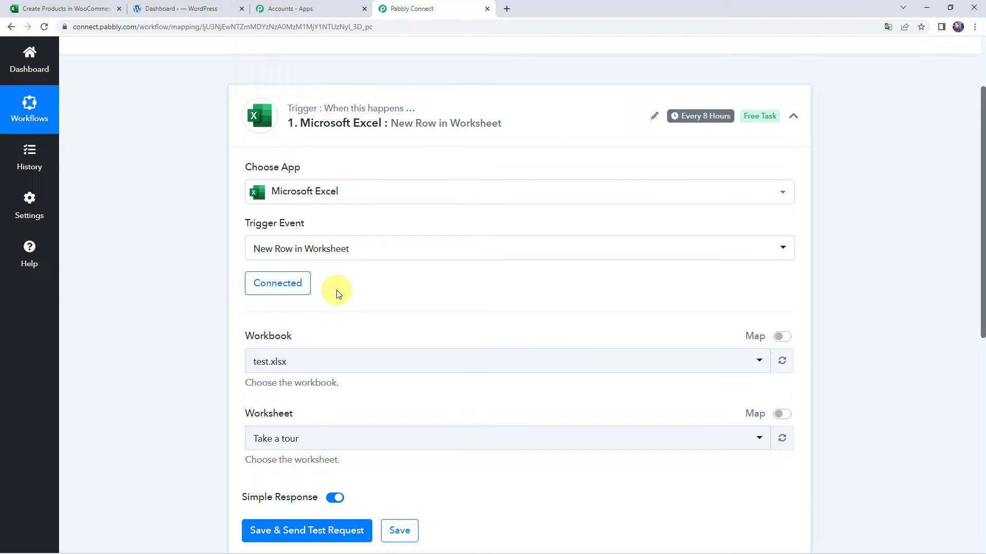
{"action": "scroll", "coordinate": [277, 327], "scroll_direction": "down", "scroll_amount": 1}
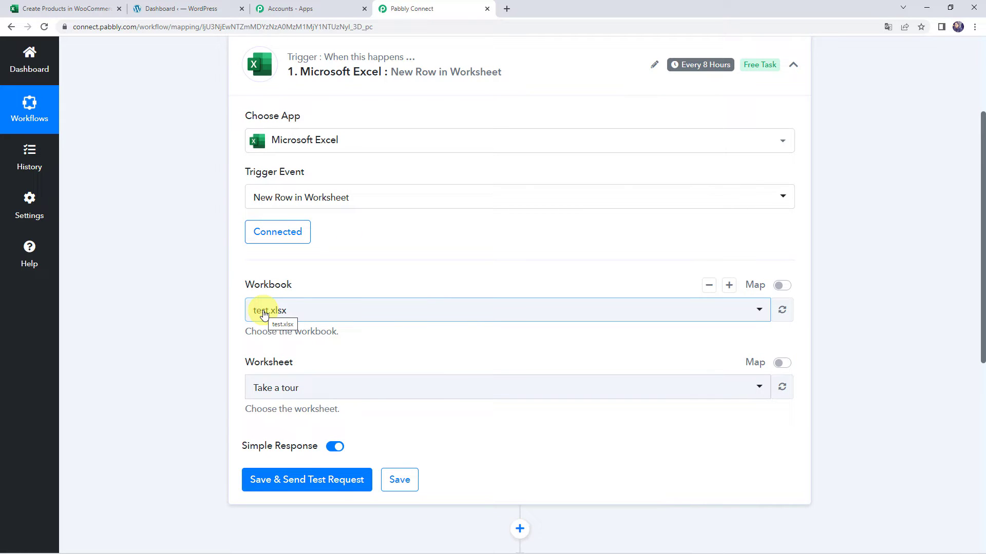
{"action": "left_click", "coordinate": [263, 312]}
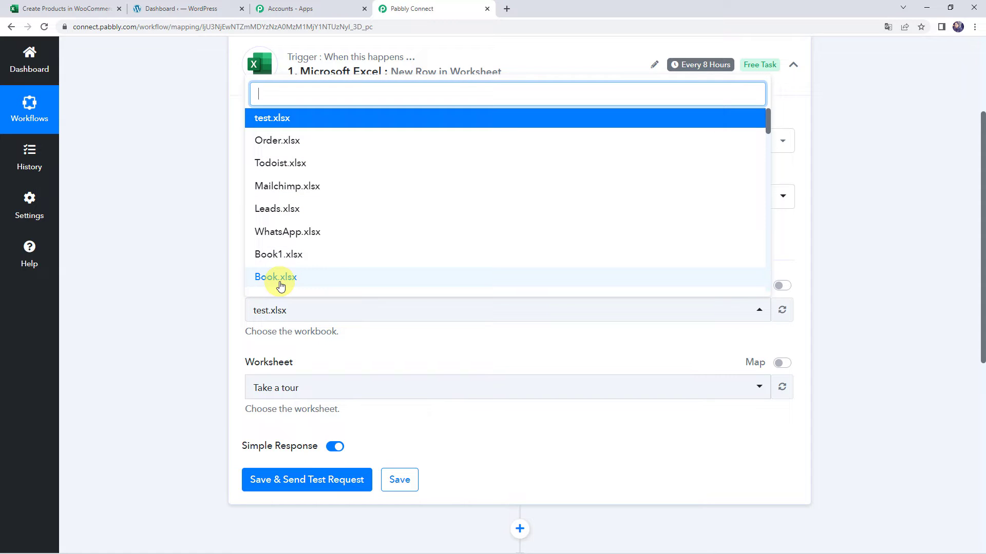
{"action": "left_click", "coordinate": [70, 10]}
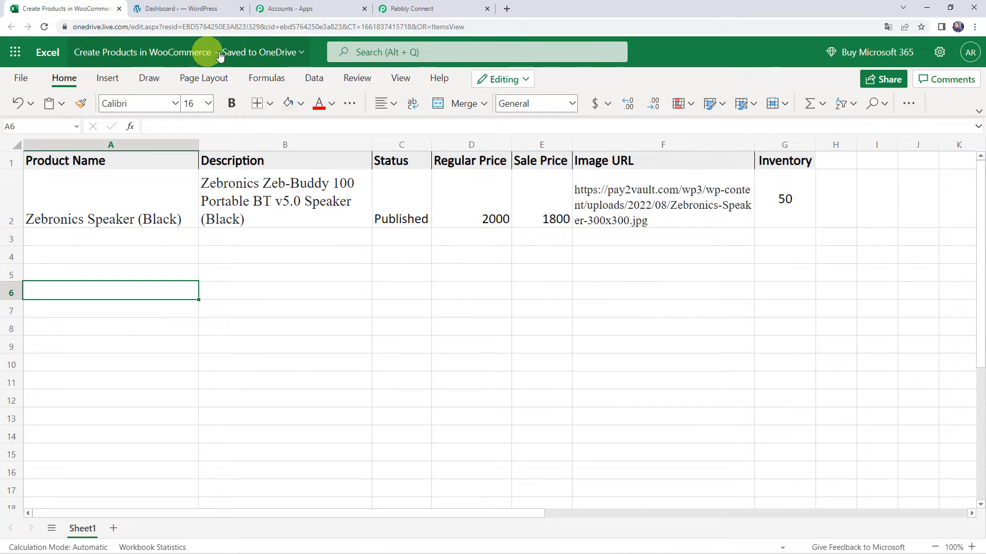
Back in Pabbly Connect, search 'cre' in the Workbook dropdown
{"action": "left_click", "coordinate": [434, 7]}
{"action": "type", "text": "cre"}
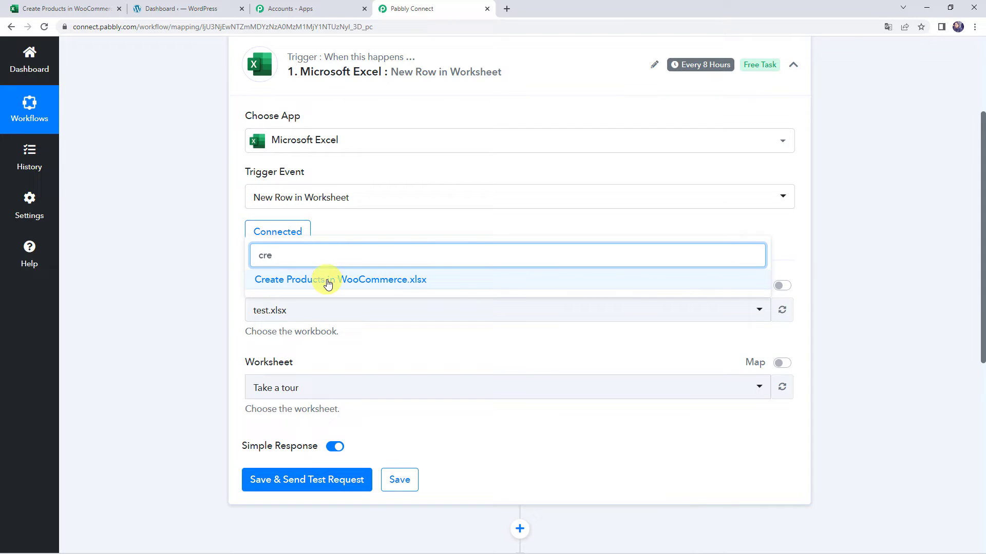
Set the trigger to workbook Create Products in WooCommerce.xlsx and worksheet Sheet1
{"action": "left_click", "coordinate": [327, 280]}
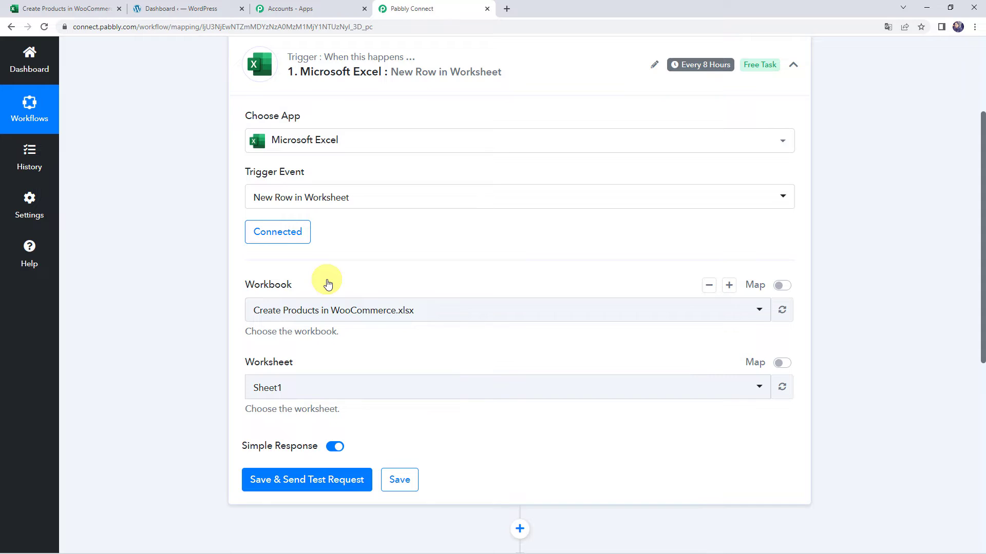
{"action": "left_click", "coordinate": [270, 392]}
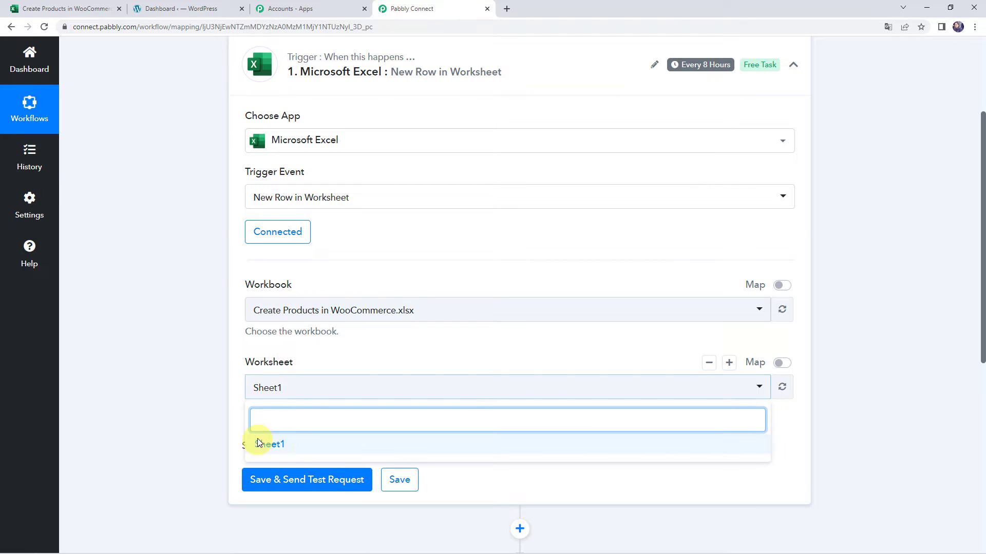
{"action": "left_click", "coordinate": [297, 445]}
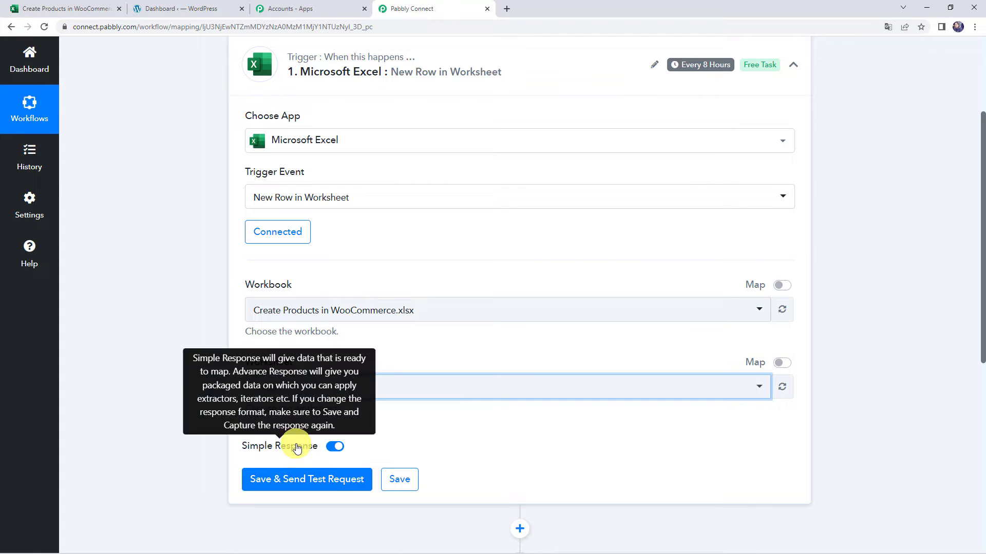
{"action": "left_click", "coordinate": [75, 5]}
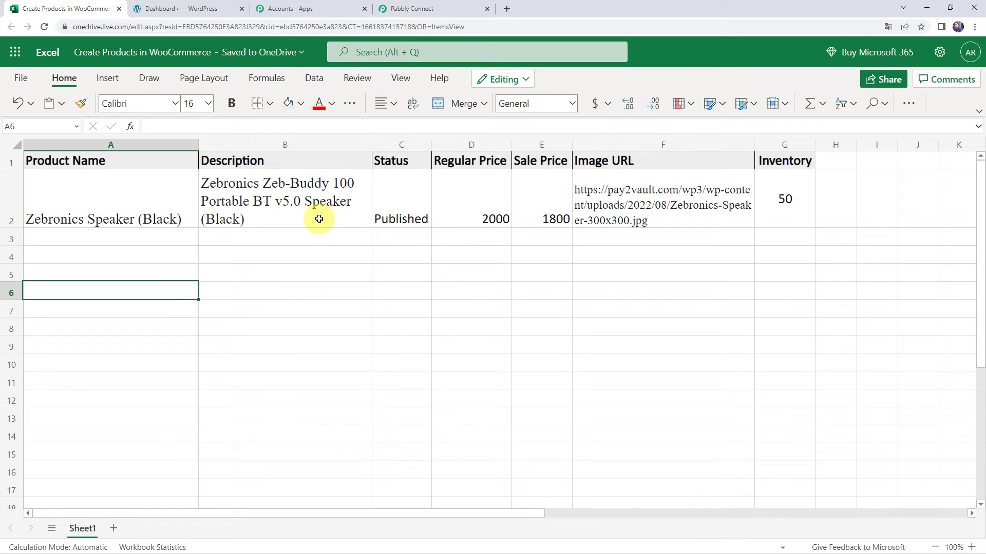
{"action": "left_click", "coordinate": [424, 8]}
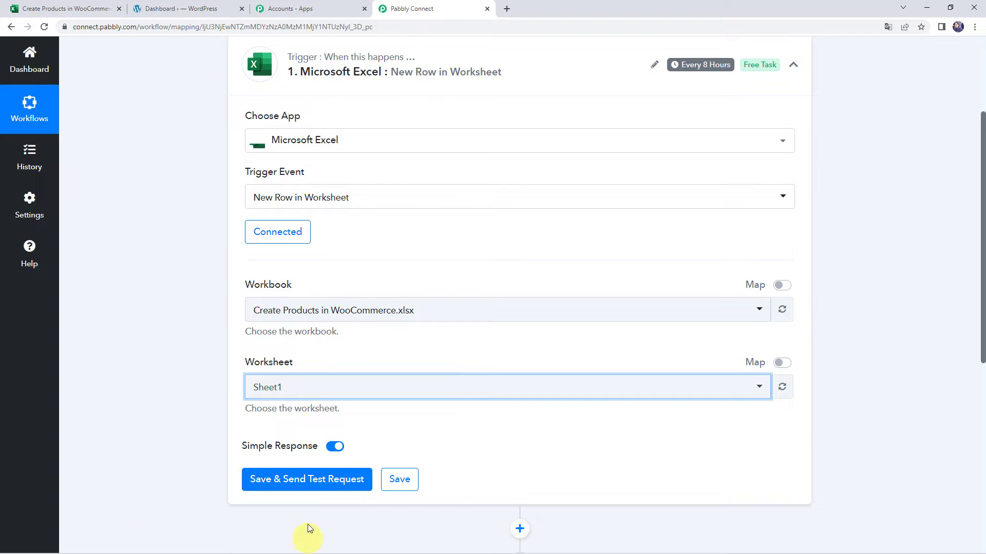
Save and send a test request to fetch a row from the worksheet
{"action": "left_click", "coordinate": [293, 480]}
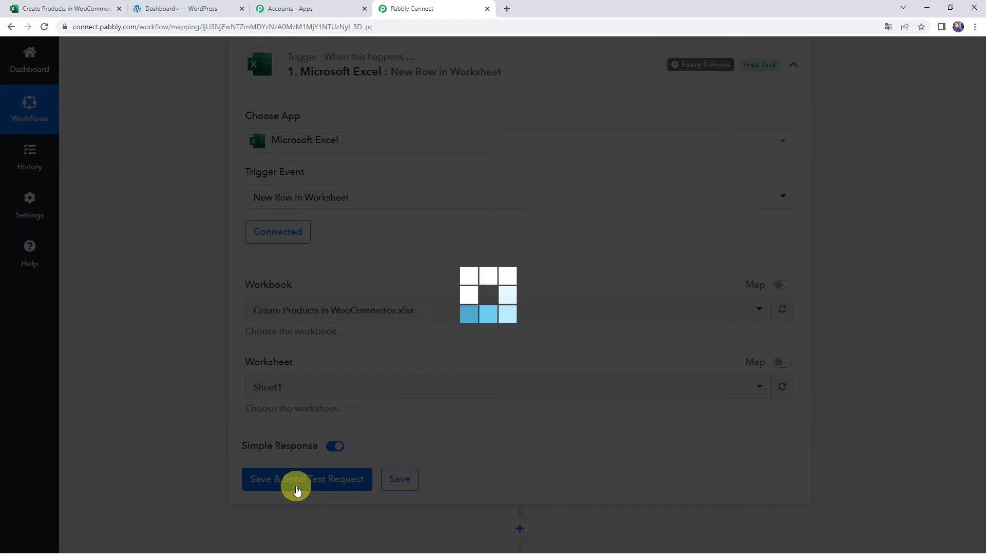
{"action": "scroll", "coordinate": [178, 384], "scroll_direction": "down", "scroll_amount": 4}
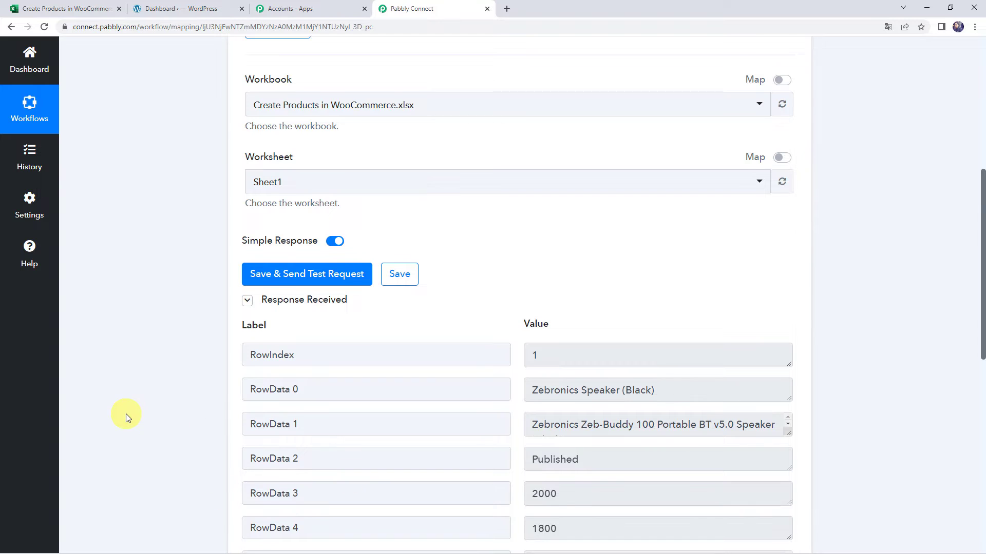
{"action": "scroll", "coordinate": [130, 418], "scroll_direction": "down", "scroll_amount": 2}
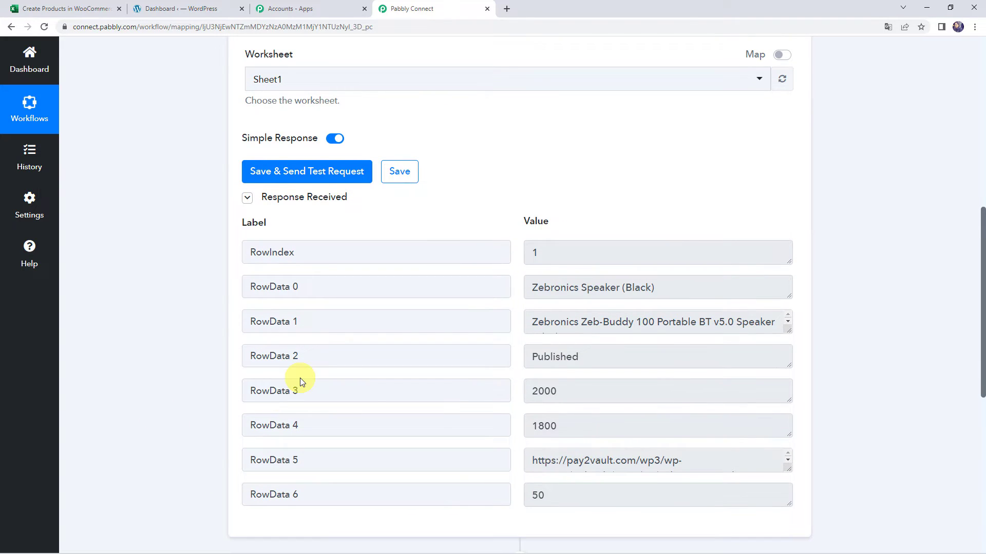
Review the returned values: Zebronics Speaker (Black), Published, 2000, 1800, inventory 50
{"action": "left_click_drag", "start_coordinate": [678, 283], "coordinate": [504, 282]}
{"action": "left_click", "coordinate": [541, 324]}
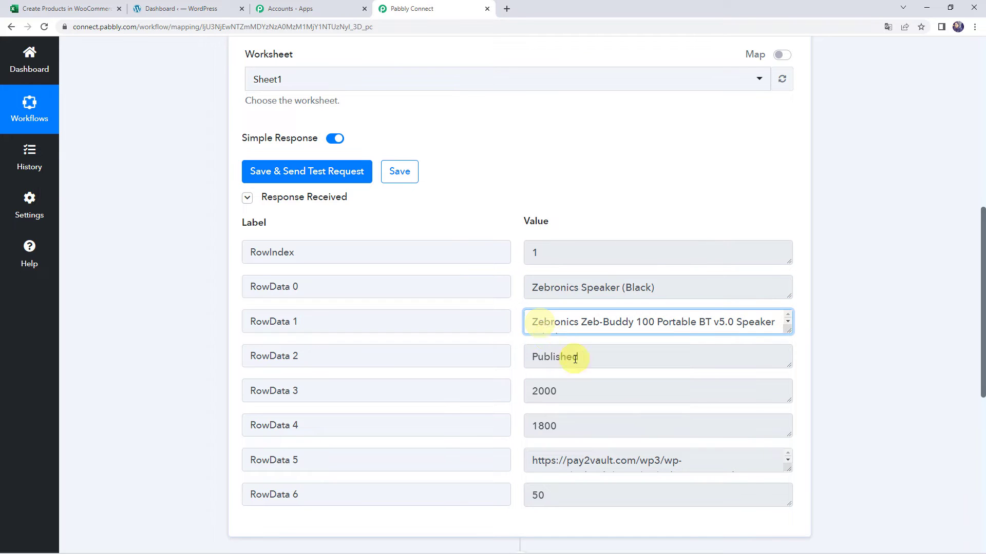
{"action": "double_click", "coordinate": [568, 357]}
{"action": "left_click", "coordinate": [602, 357]}
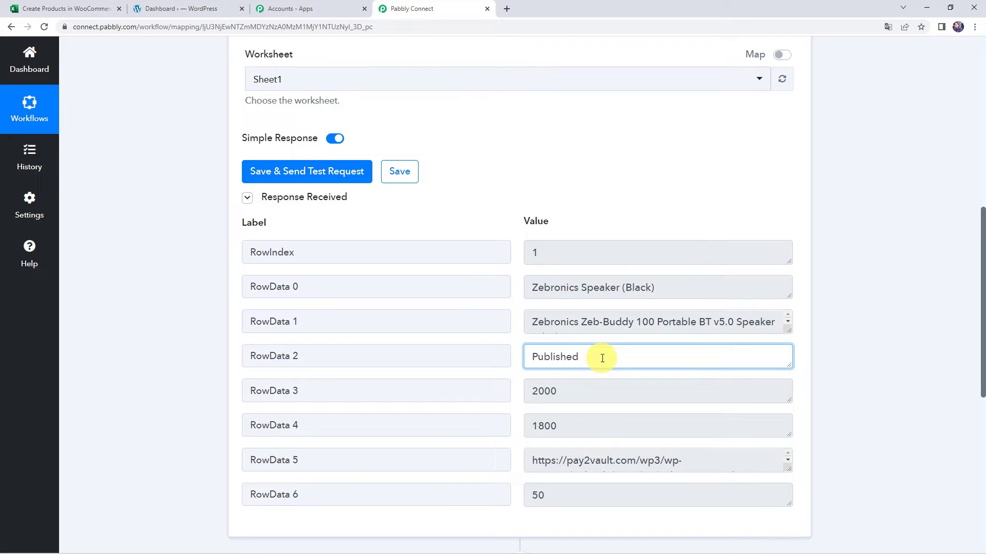
{"action": "left_click", "coordinate": [579, 392]}
{"action": "left_click", "coordinate": [568, 418]}
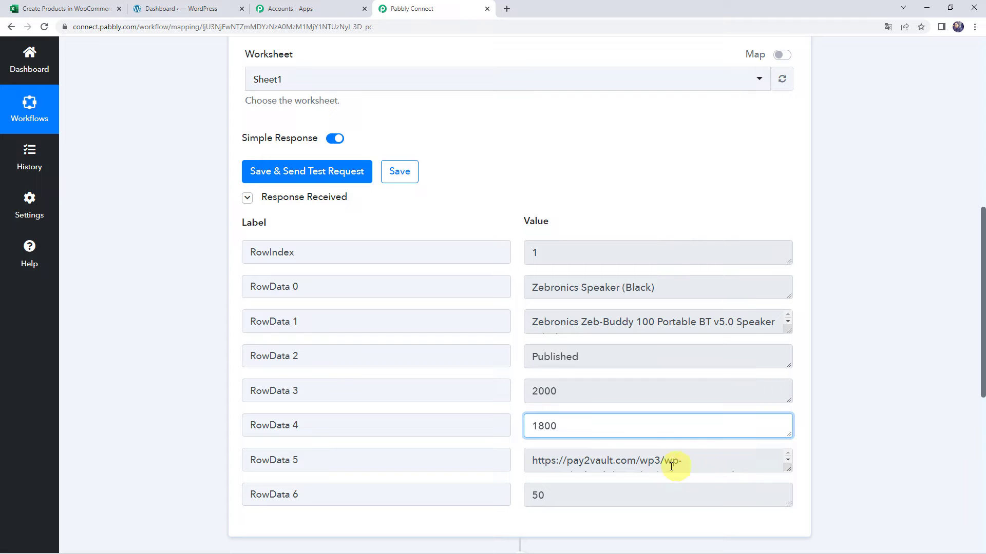
{"action": "left_click", "coordinate": [556, 492]}
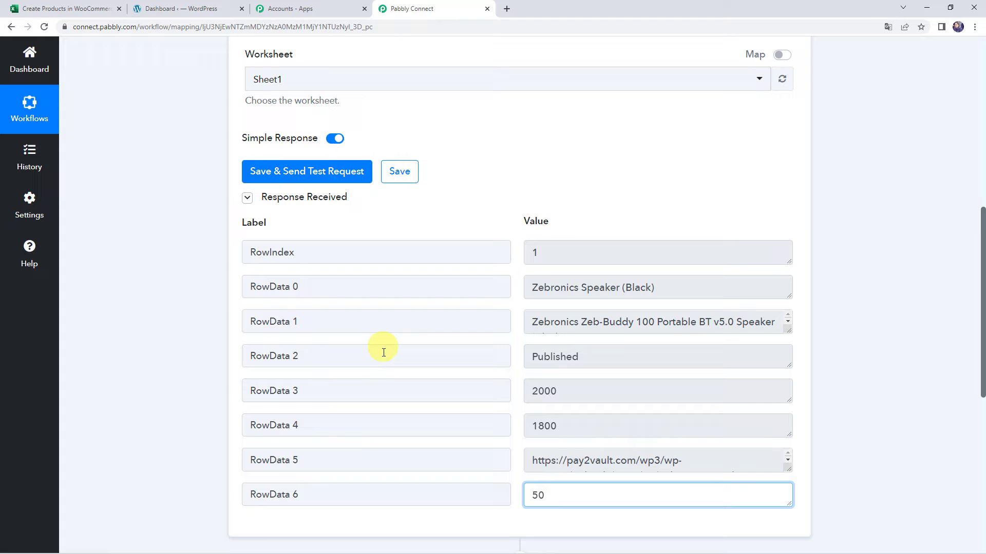
{"action": "scroll", "coordinate": [374, 365], "scroll_direction": "up", "scroll_amount": 8}
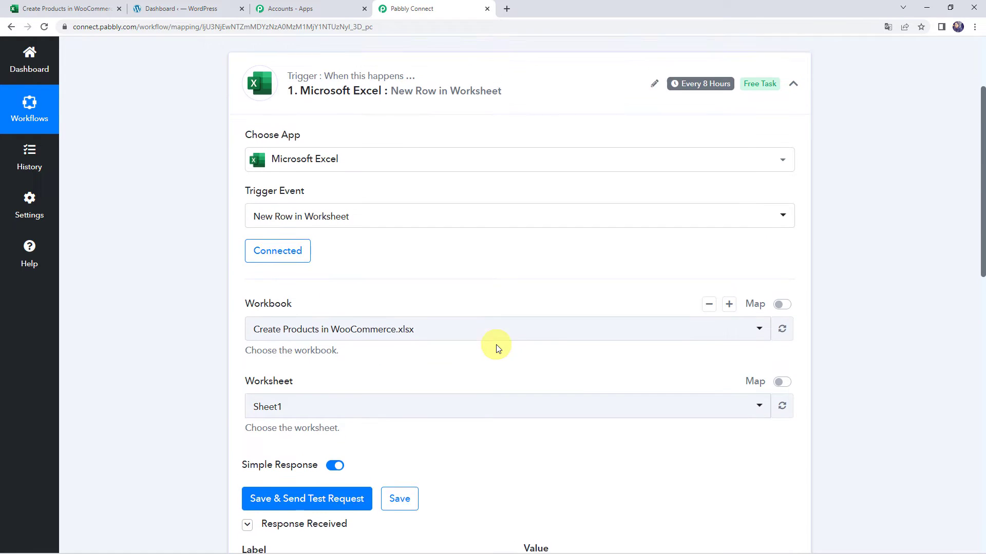
{"action": "mouse_move", "coordinate": [686, 164]}
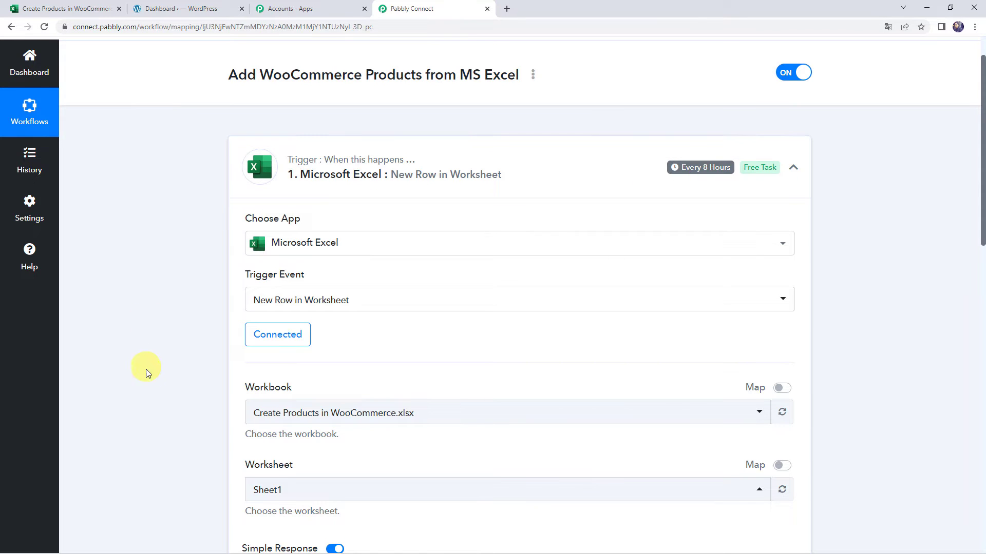
{"action": "scroll", "coordinate": [146, 375], "scroll_direction": "down", "scroll_amount": 9}
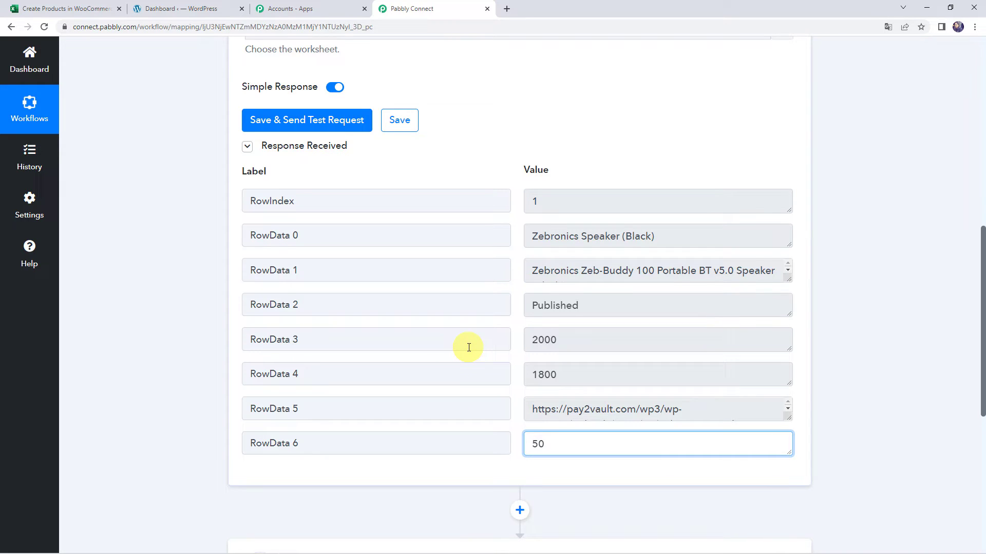
{"action": "scroll", "coordinate": [129, 305], "scroll_direction": "down", "scroll_amount": 7}
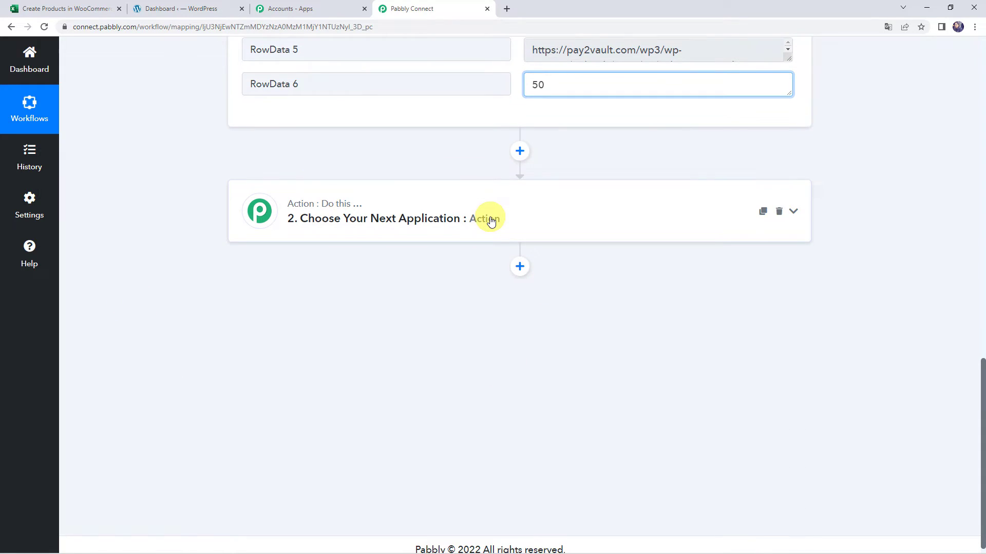
Search 'Wooc', pick WooCommerce with the Create a Product action event, and begin connecting
{"action": "left_click", "coordinate": [491, 220]}
{"action": "left_click", "coordinate": [312, 285]}
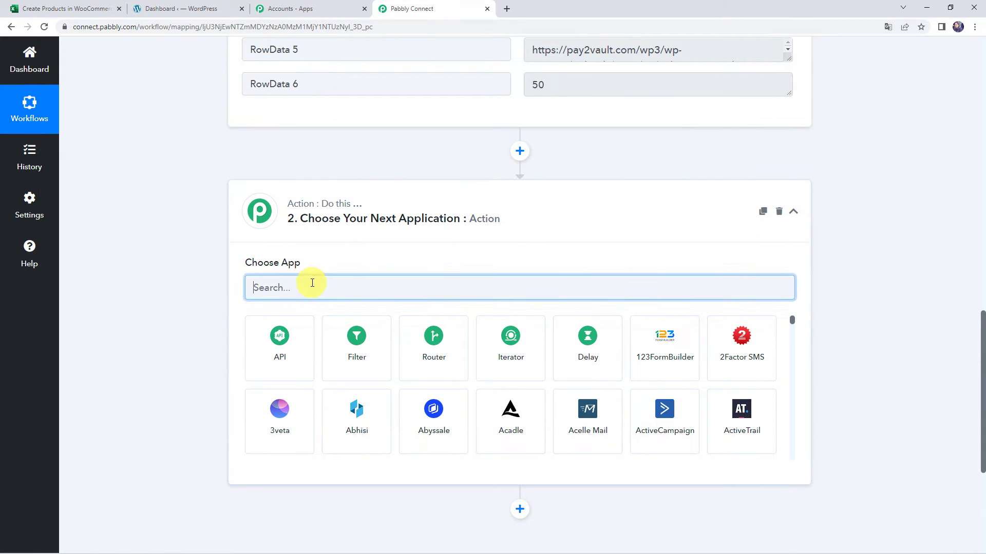
{"action": "type", "text": "Wooc"}
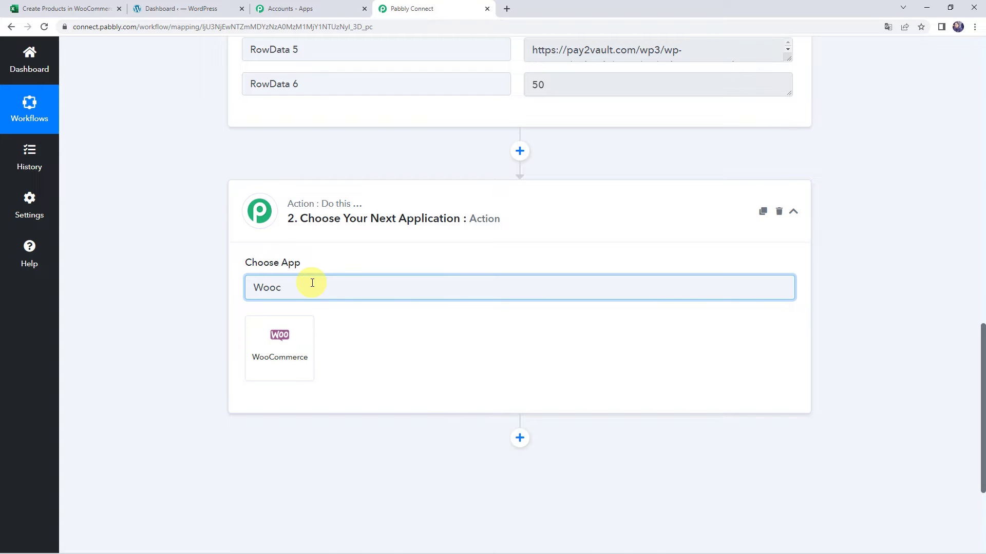
{"action": "left_click", "coordinate": [280, 339]}
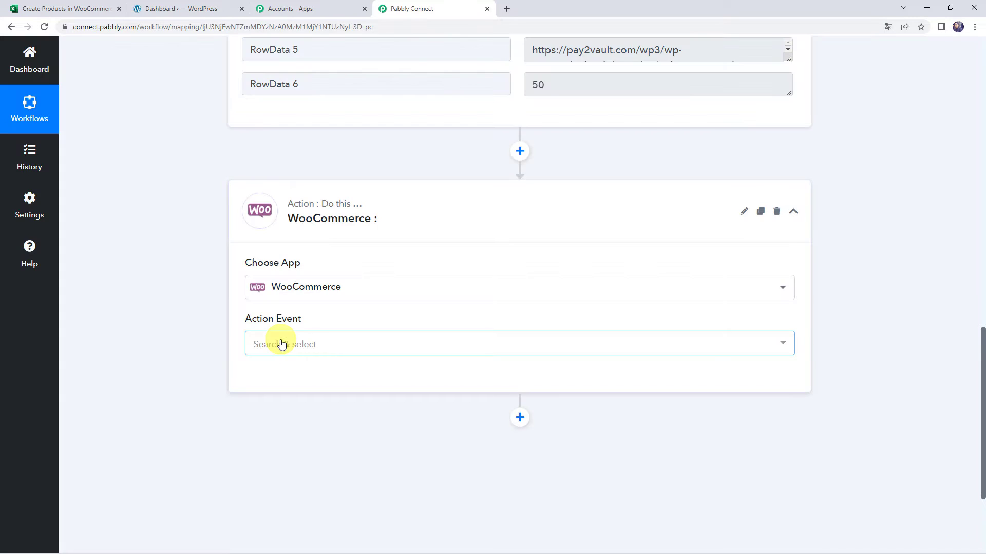
{"action": "left_click", "coordinate": [291, 343]}
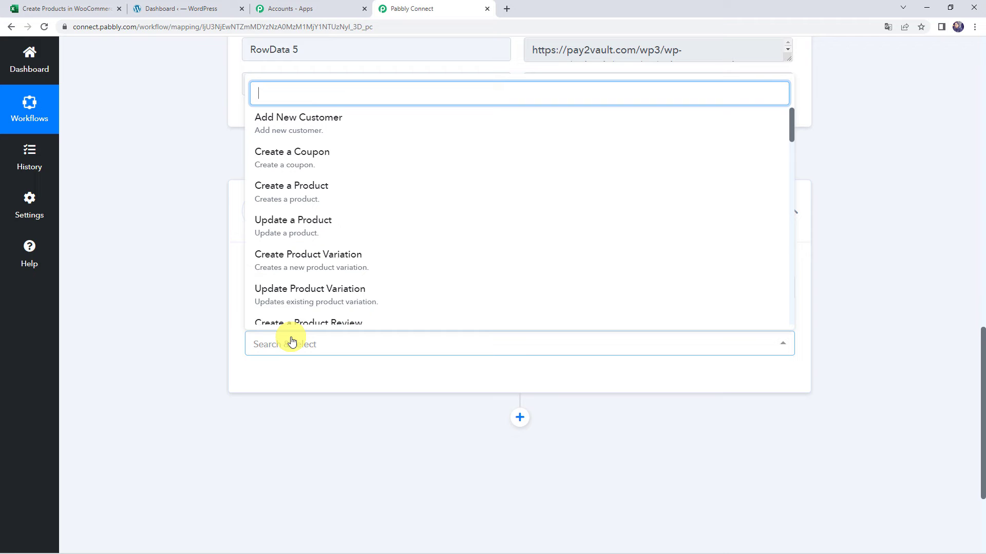
{"action": "left_click", "coordinate": [313, 190]}
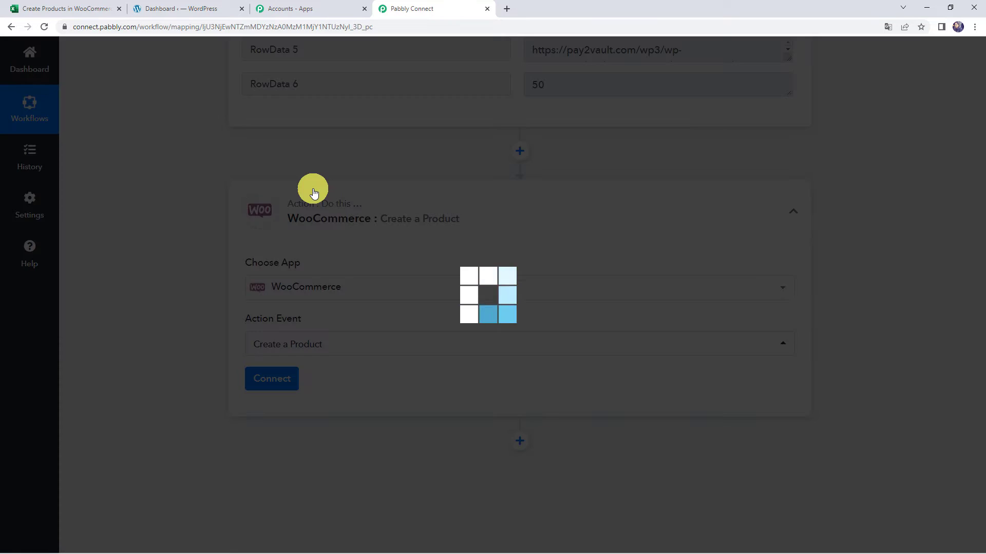
{"action": "left_click", "coordinate": [261, 380]}
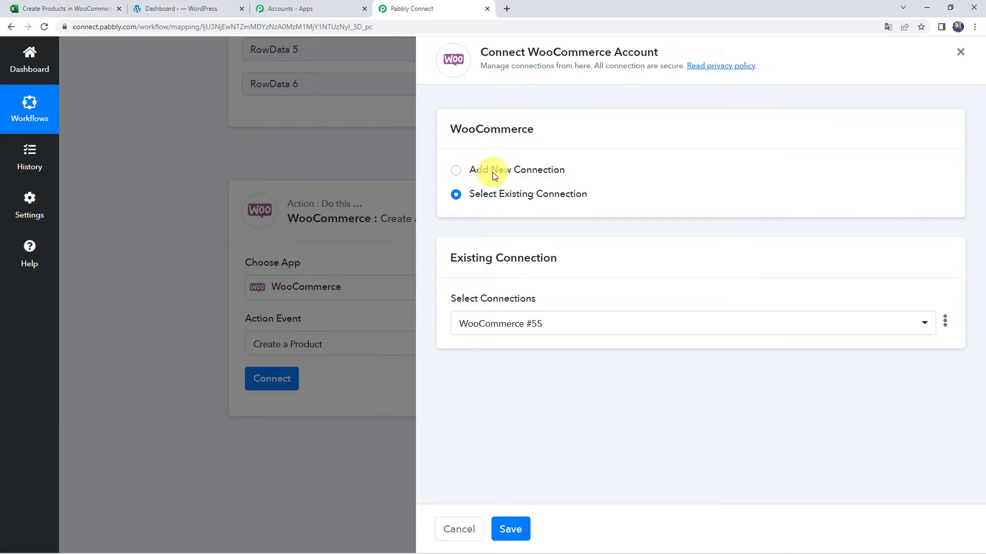
Add a new WooCommerce connection (WooCommerce #56), then switch to the WordPress dashboard
{"action": "left_click", "coordinate": [492, 172]}
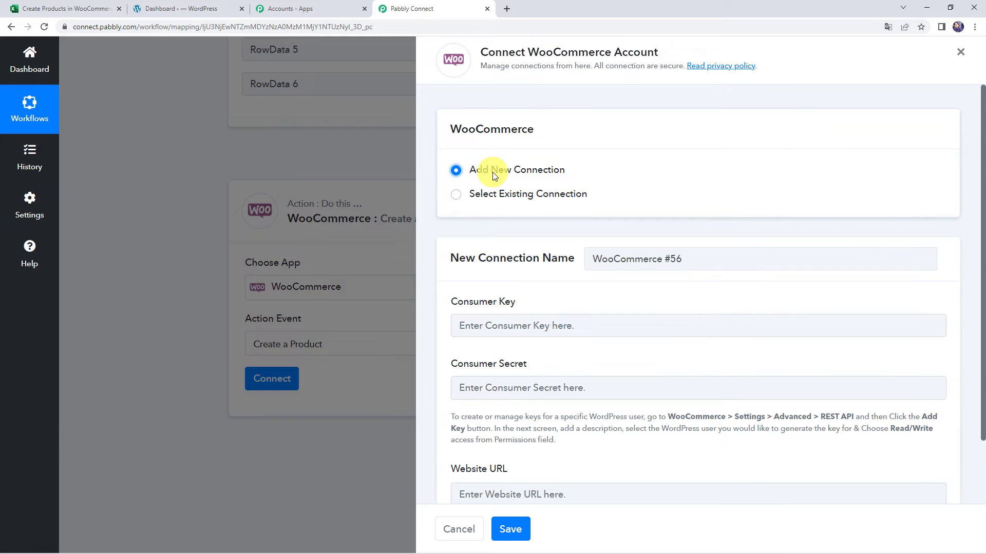
{"action": "scroll", "coordinate": [492, 171], "scroll_direction": "down", "scroll_amount": 1}
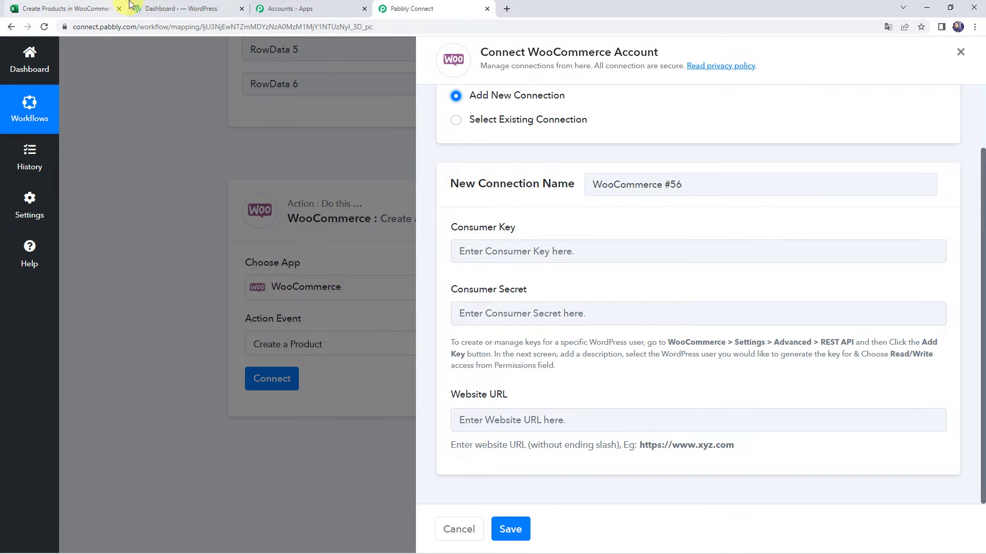
{"action": "left_click", "coordinate": [183, 11]}
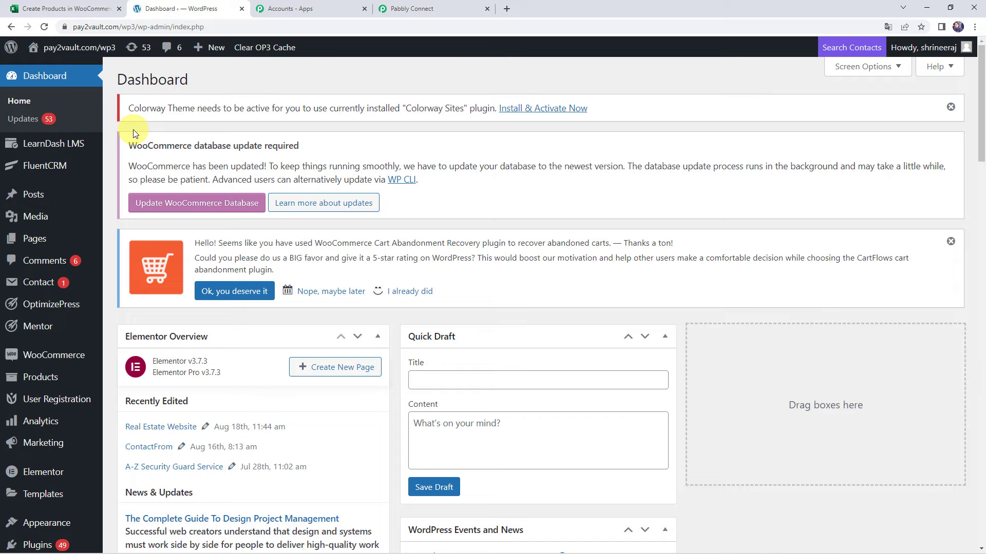
{"action": "left_click", "coordinate": [58, 362]}
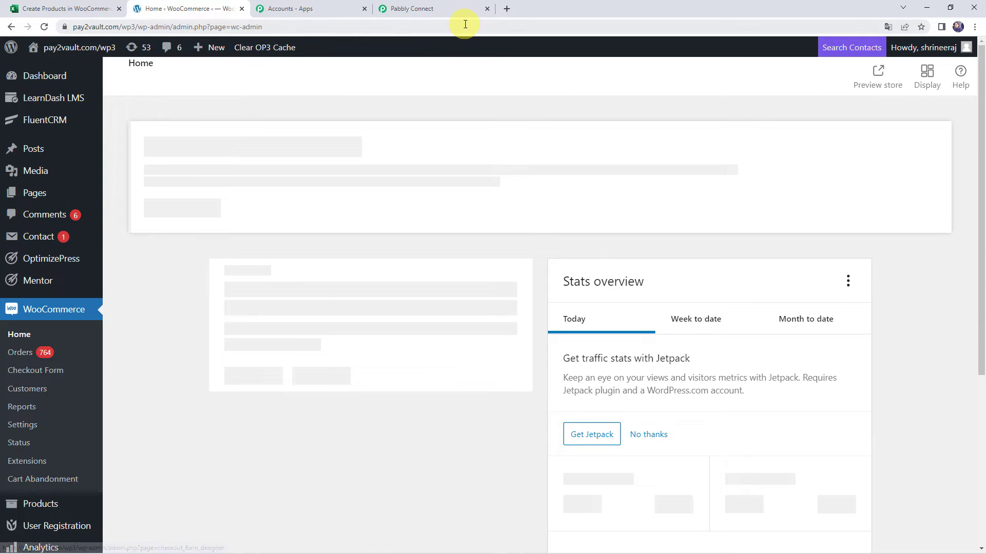
{"action": "left_click", "coordinate": [433, 8]}
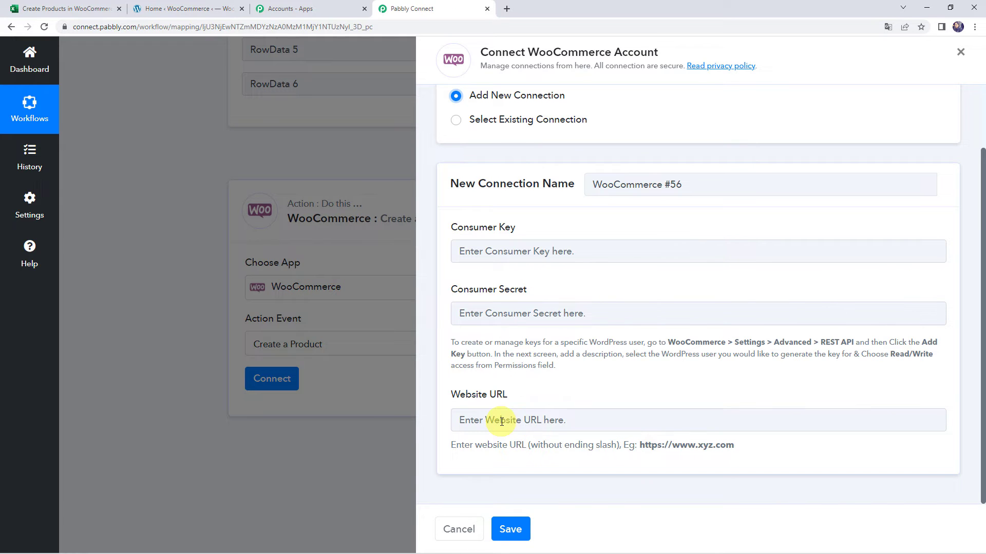
{"action": "left_click", "coordinate": [185, 8]}
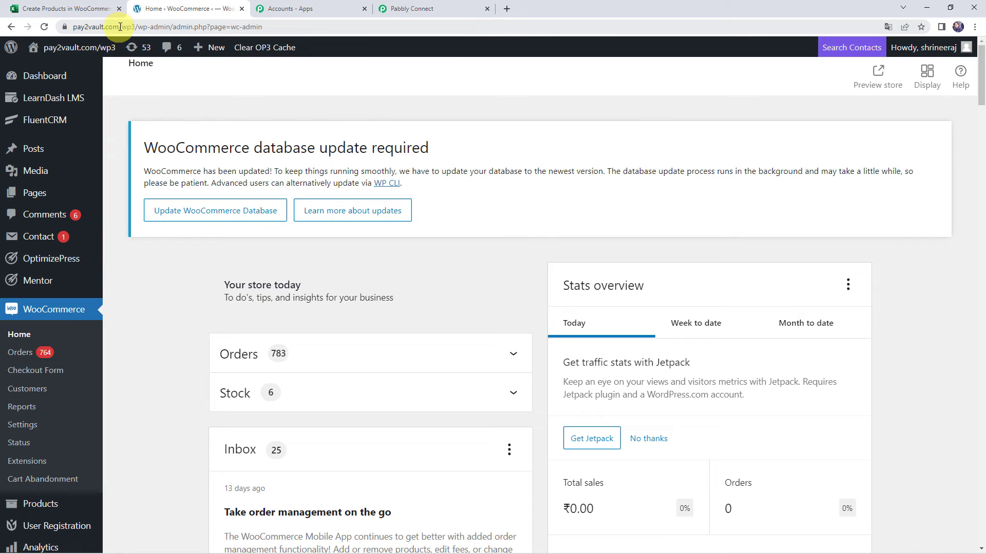
{"action": "left_click_drag", "start_coordinate": [135, 26], "coordinate": [73, 25]}
{"action": "key", "text": "ctrl+c"}
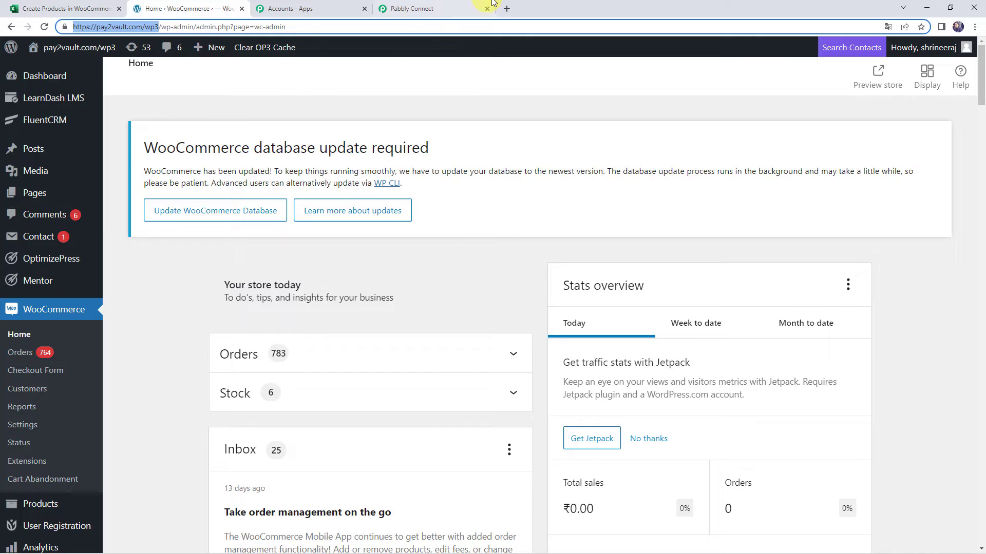
{"action": "left_click", "coordinate": [452, 9]}
{"action": "left_click", "coordinate": [508, 426]}
{"action": "key", "text": "ctrl+v"}
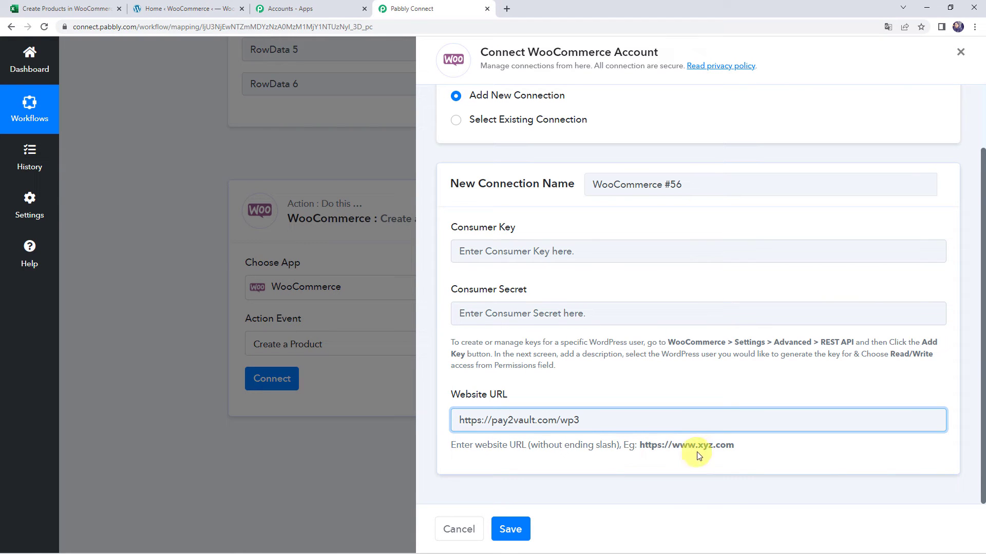
{"action": "left_click_drag", "start_coordinate": [530, 445], "coordinate": [617, 442]}
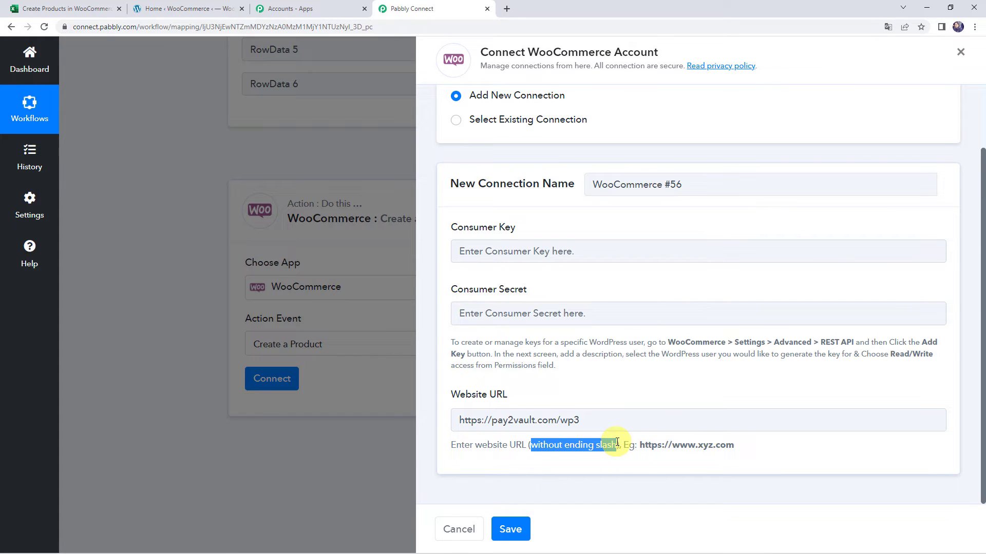
{"action": "left_click", "coordinate": [590, 418]}
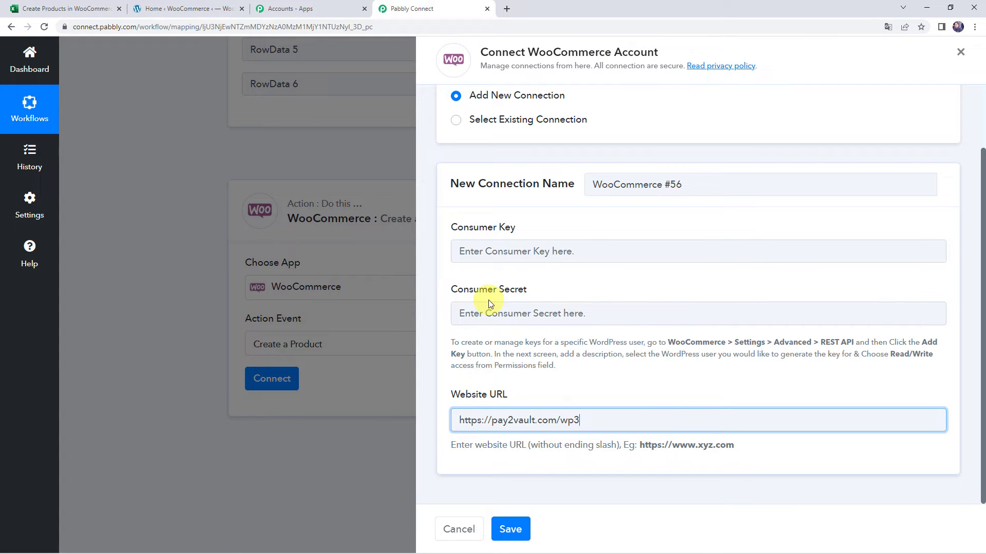
{"action": "left_click", "coordinate": [136, 8]}
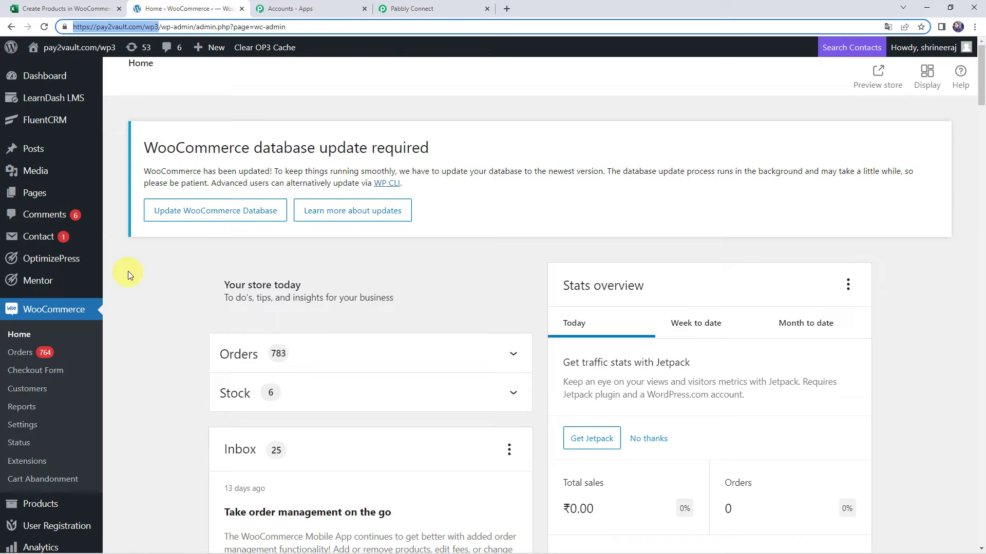
Go to WooCommerce Settings > Advanced > REST API and start adding a new key
{"action": "left_click", "coordinate": [35, 430]}
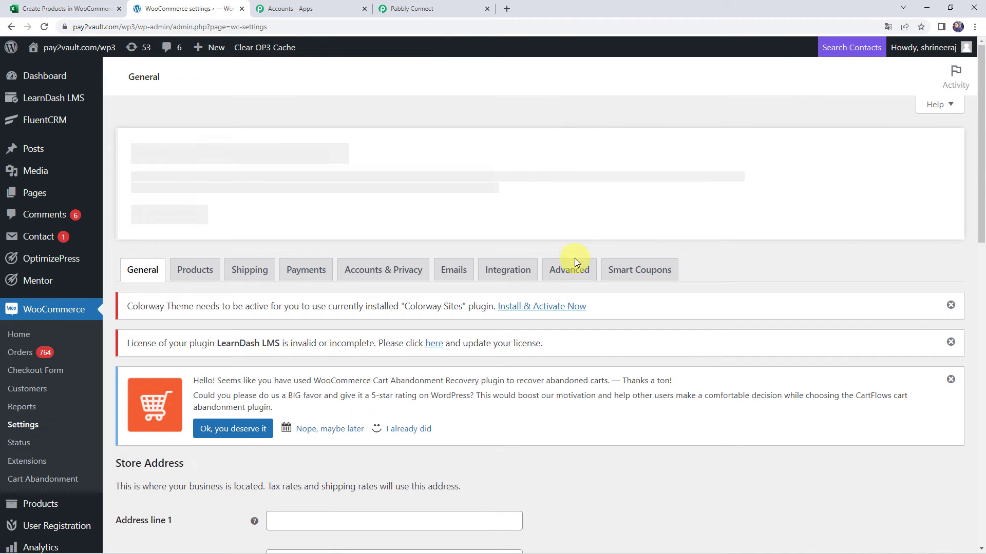
{"action": "left_click", "coordinate": [571, 276]}
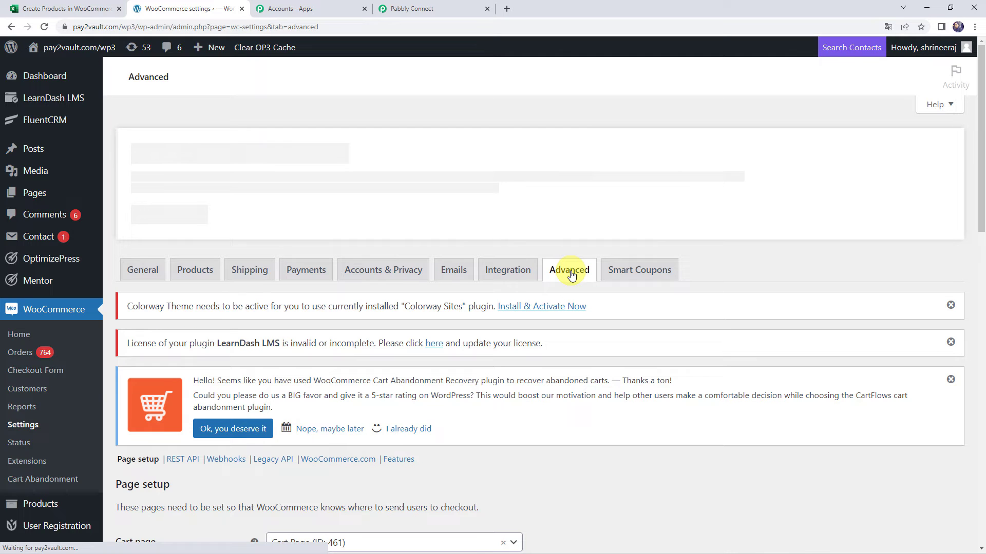
{"action": "scroll", "coordinate": [228, 322], "scroll_direction": "down", "scroll_amount": 4}
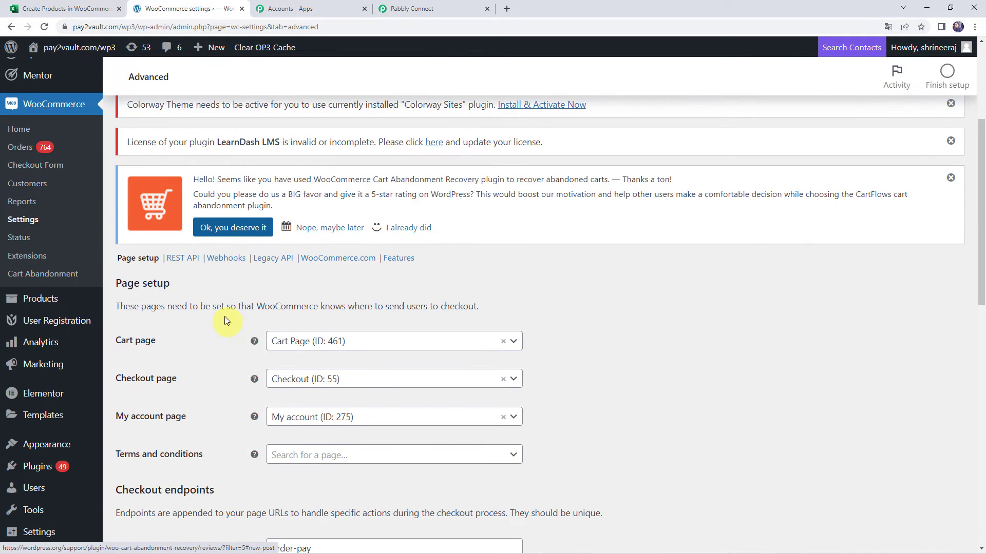
{"action": "left_click", "coordinate": [190, 260]}
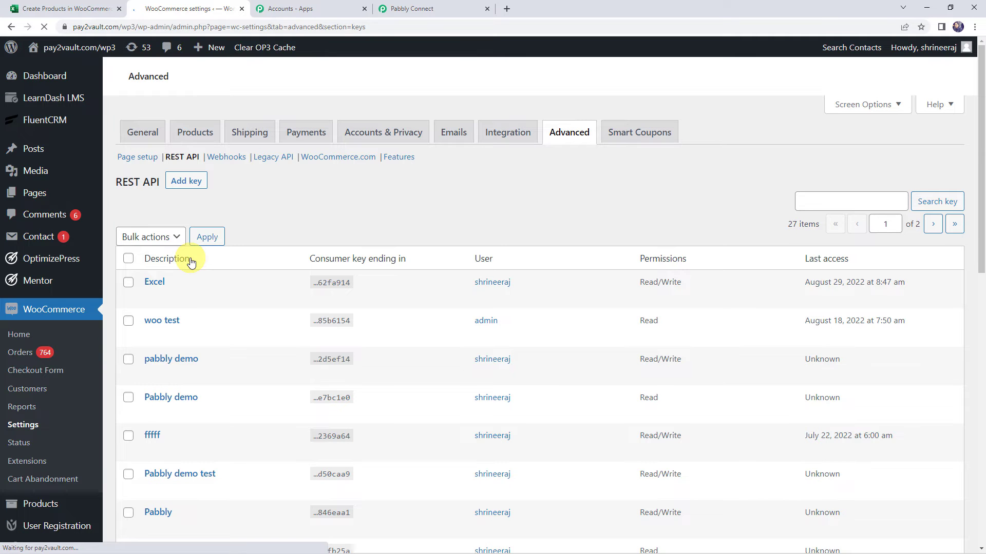
{"action": "scroll", "coordinate": [320, 384], "scroll_direction": "down", "scroll_amount": 3}
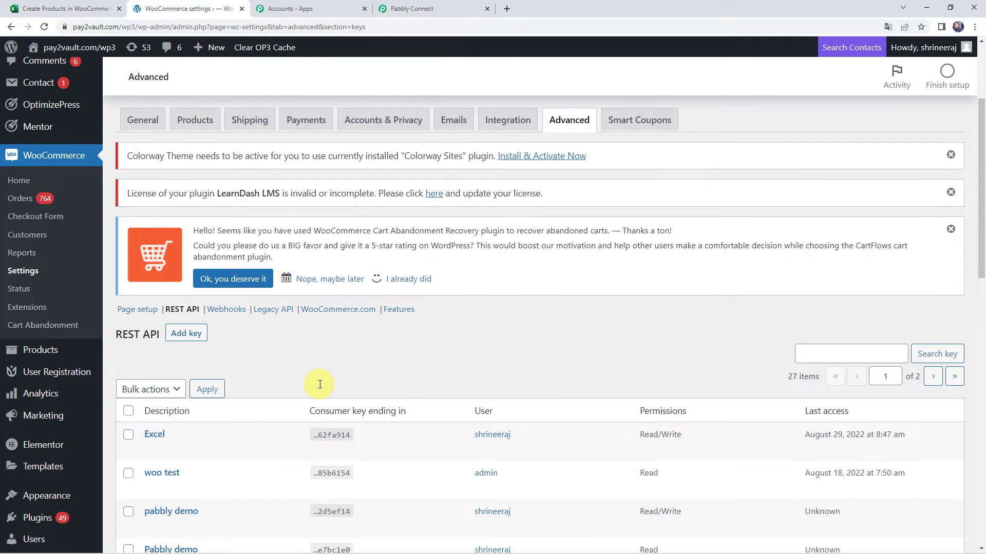
{"action": "scroll", "coordinate": [319, 384], "scroll_direction": "down", "scroll_amount": 2}
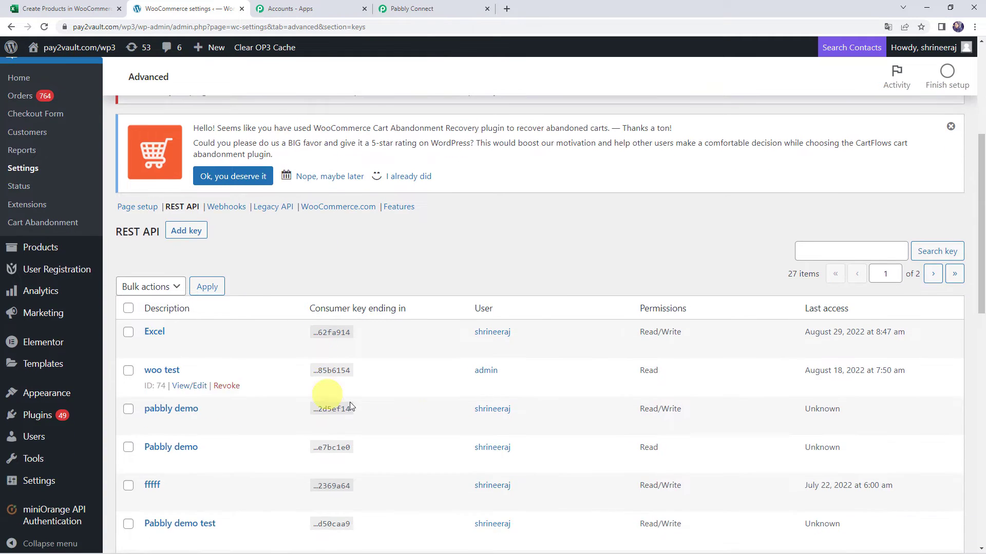
{"action": "left_click", "coordinate": [197, 235]}
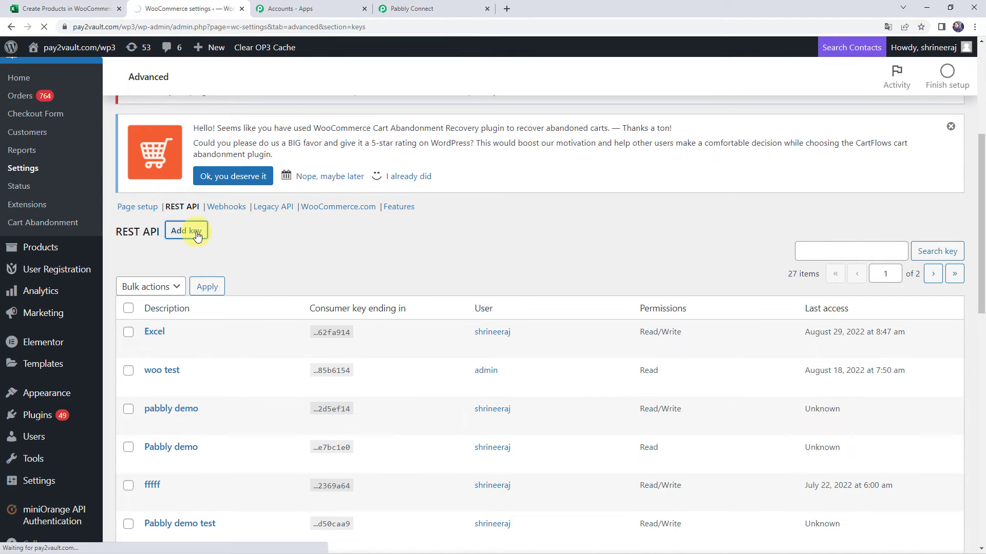
{"action": "scroll", "coordinate": [242, 323], "scroll_direction": "down", "scroll_amount": 5}
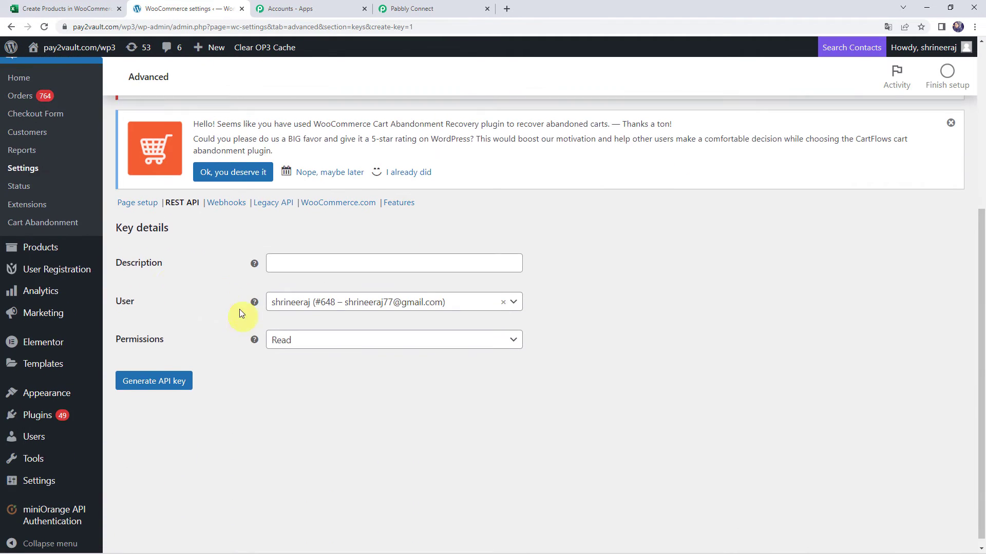
Generate a Read/Write API key described 'Excel Integration' and copy its consumer key
{"action": "left_click", "coordinate": [349, 266]}
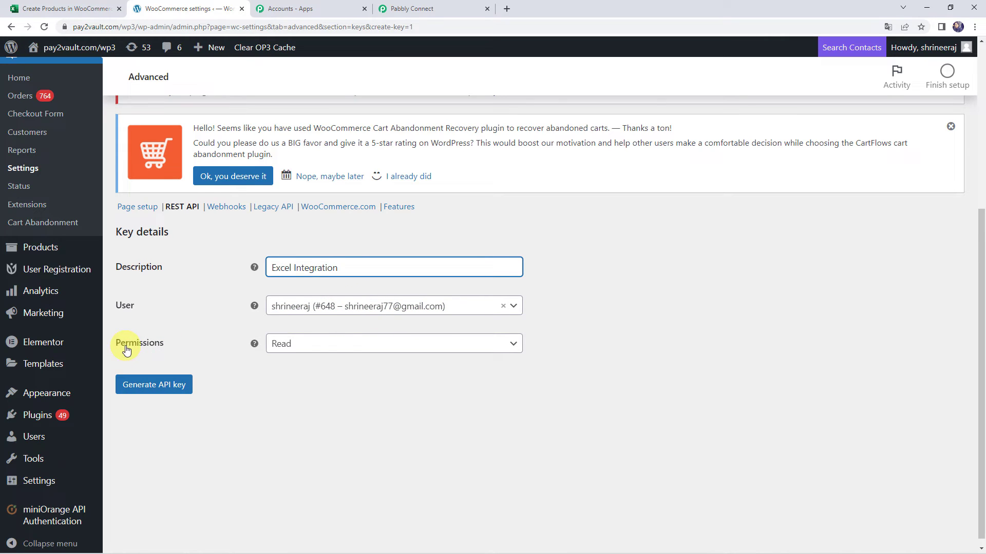
{"action": "left_click", "coordinate": [341, 343]}
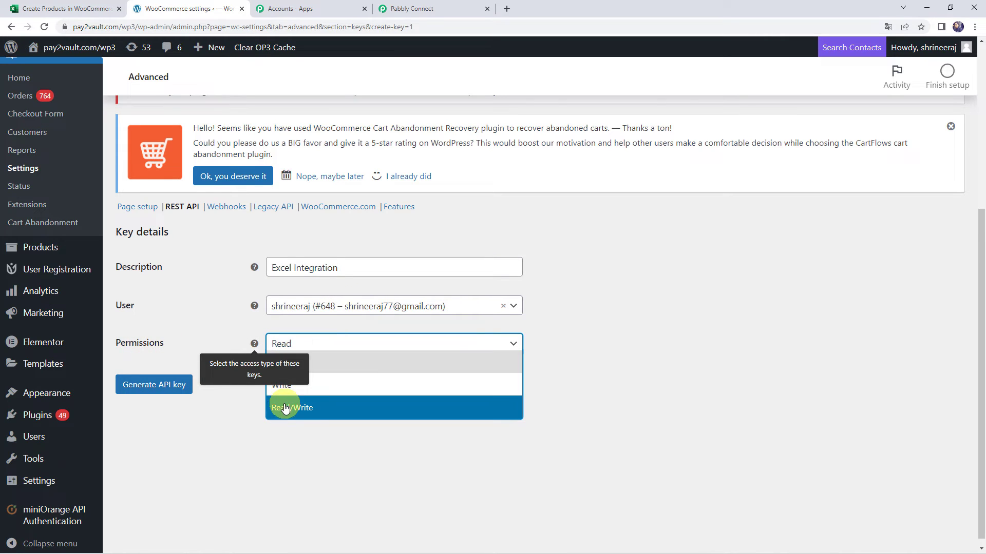
{"action": "left_click", "coordinate": [322, 413]}
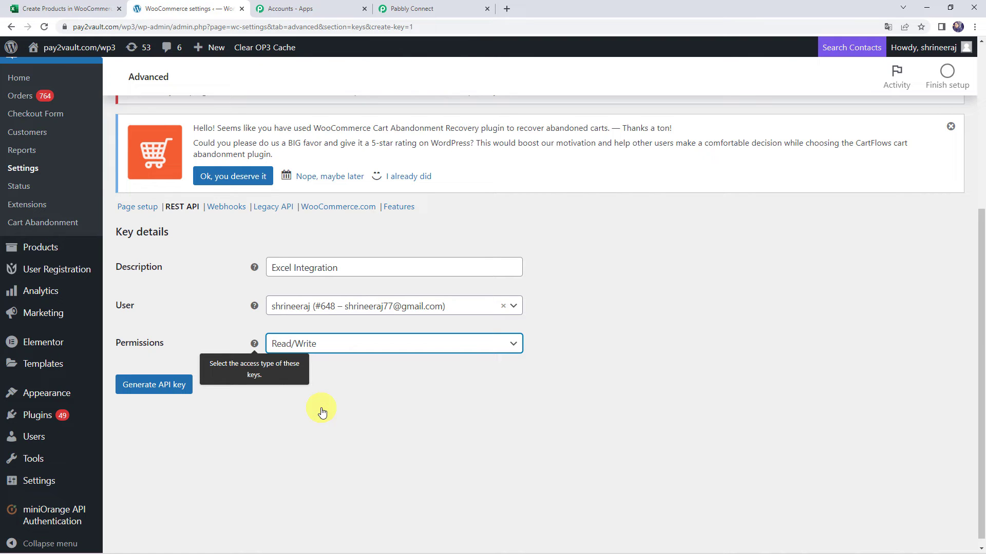
{"action": "left_click", "coordinate": [322, 413]}
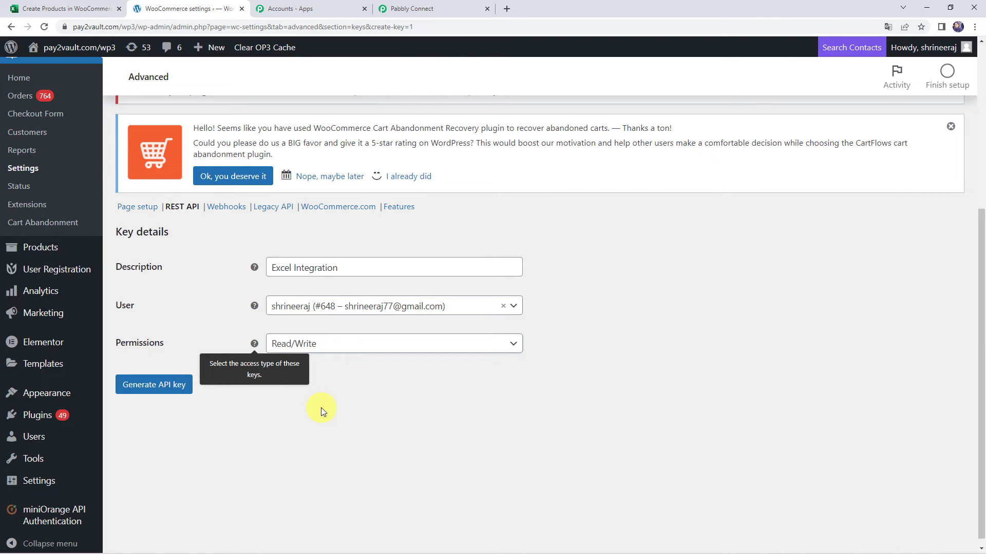
{"action": "left_click", "coordinate": [154, 386]}
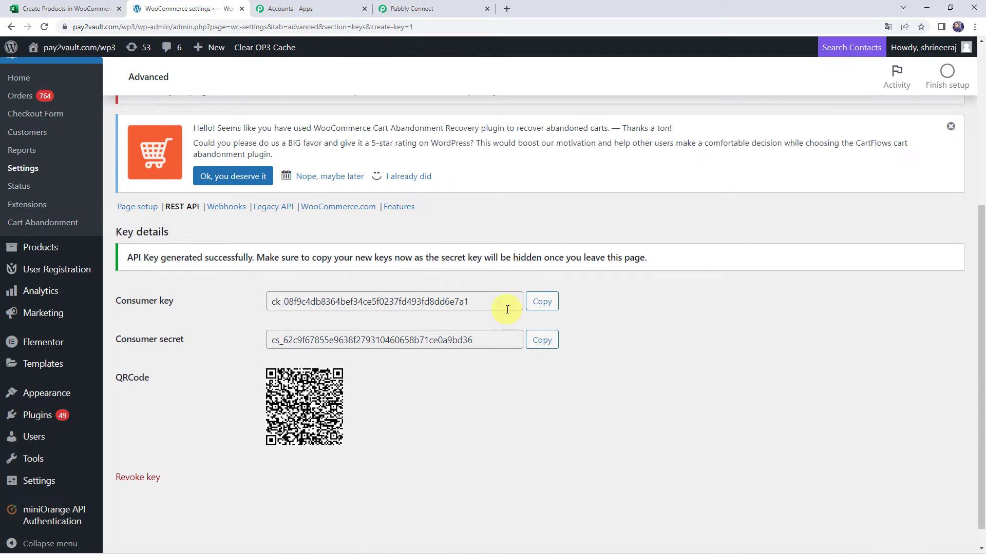
{"action": "left_click", "coordinate": [544, 303]}
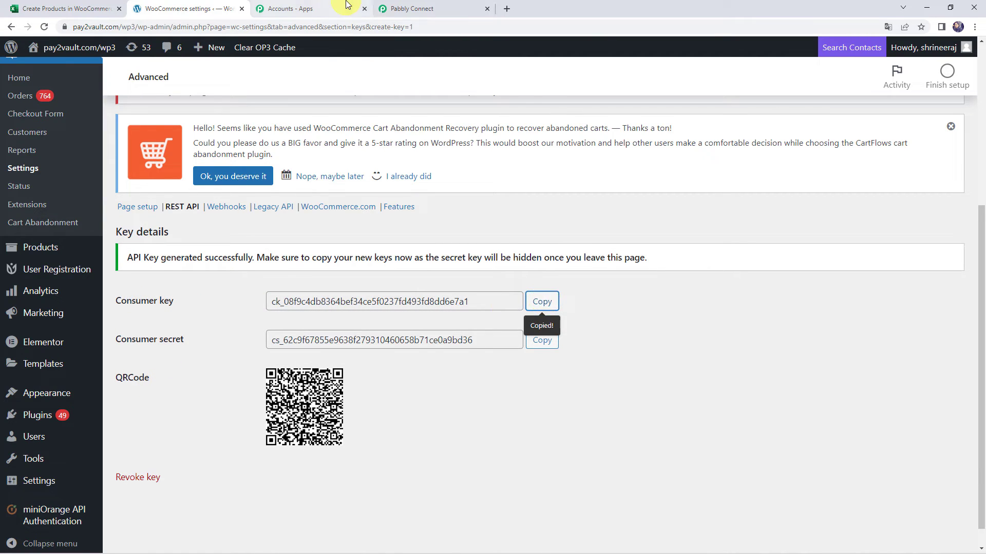
{"action": "left_click", "coordinate": [418, 8]}
Paste the consumer key and consumer secret into the Connect WooCommerce Account form and save
{"action": "left_click", "coordinate": [481, 243]}
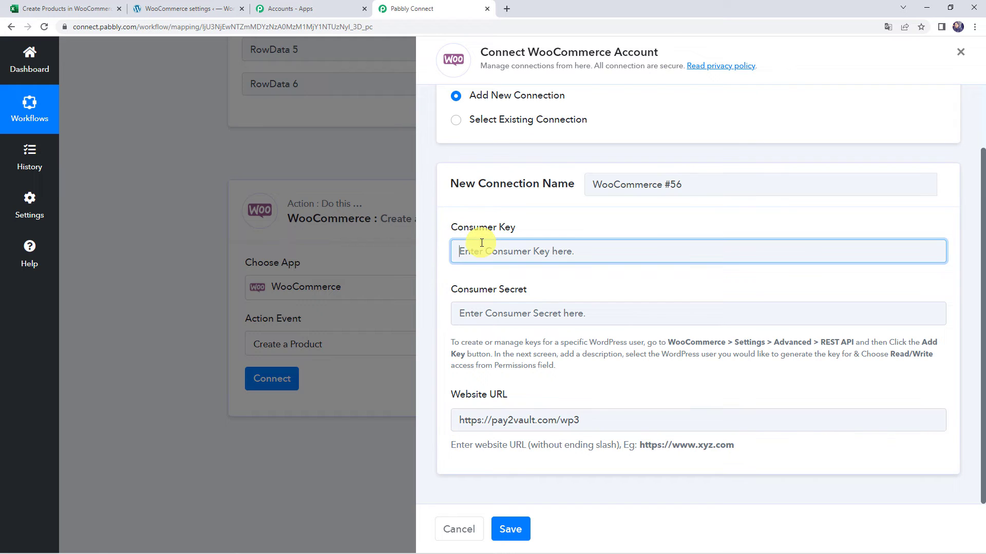
{"action": "key", "text": "ctrl+v"}
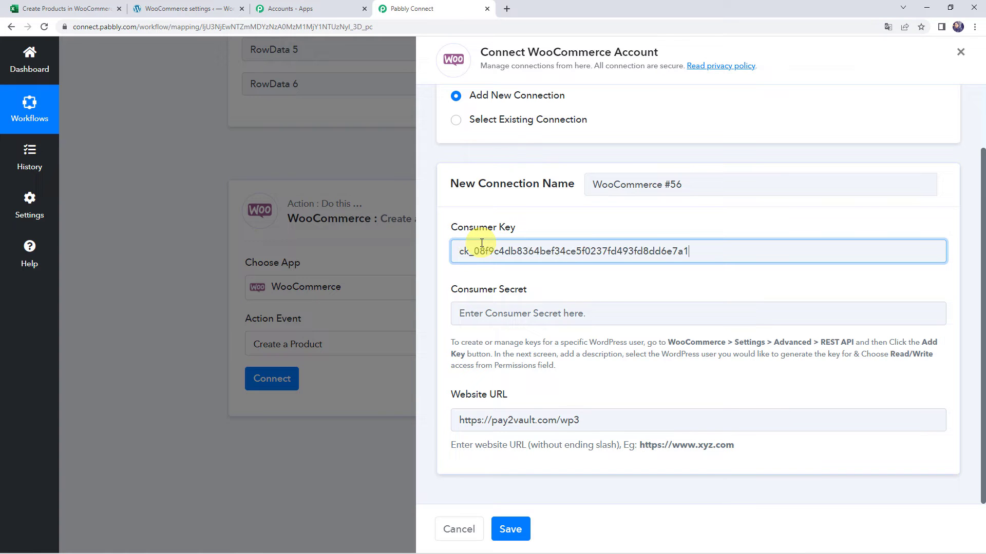
{"action": "left_click", "coordinate": [178, 9]}
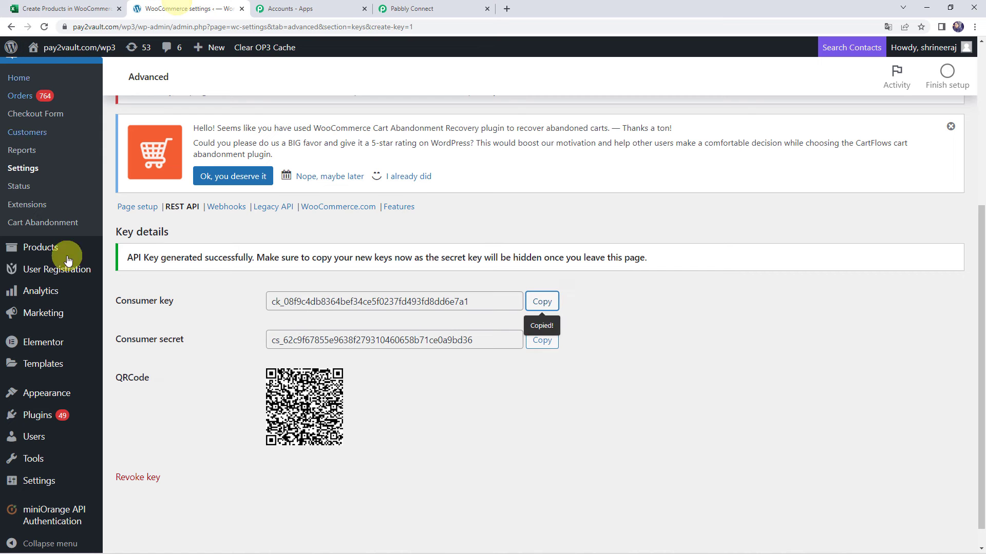
{"action": "left_click", "coordinate": [543, 345]}
{"action": "left_click", "coordinate": [422, 9]}
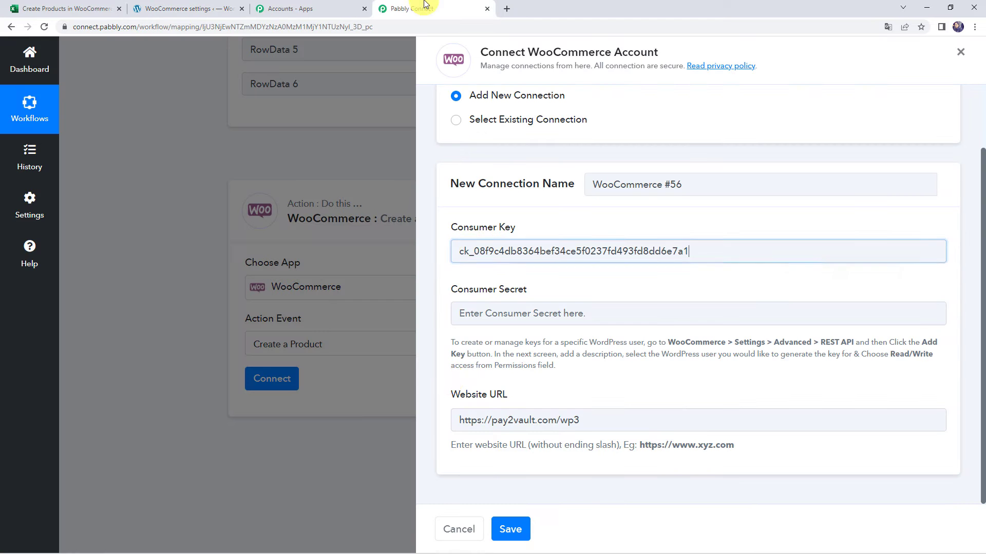
{"action": "left_click", "coordinate": [481, 320]}
{"action": "key", "text": "ctrl+v"}
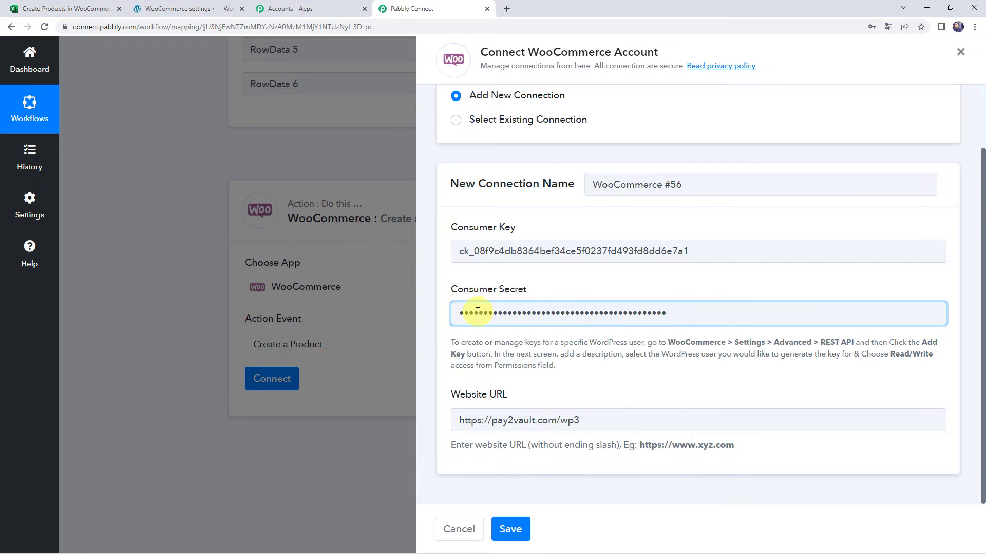
{"action": "left_click", "coordinate": [523, 534]}
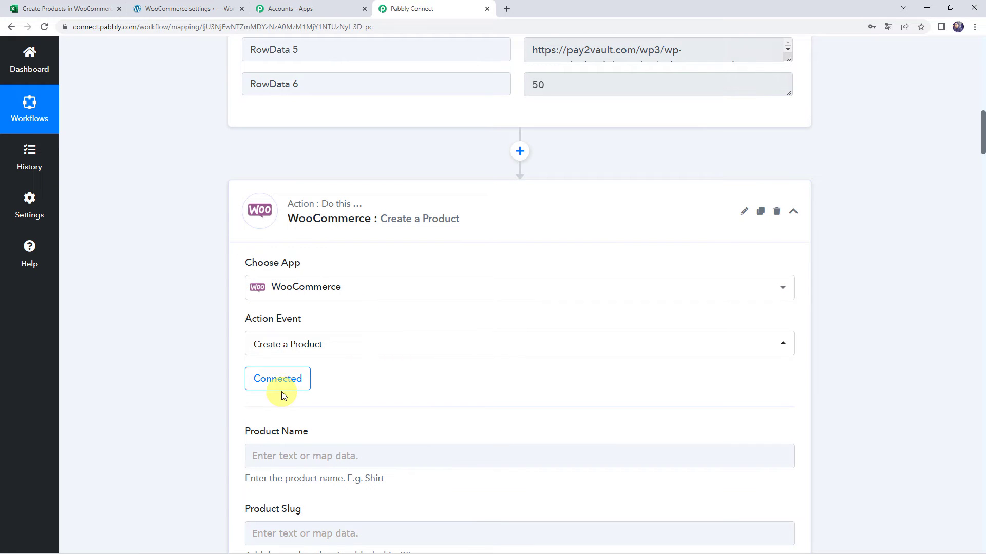
Map the Excel row's RowData 0 product name into Product Name
{"action": "scroll", "coordinate": [168, 371], "scroll_direction": "down", "scroll_amount": 3}
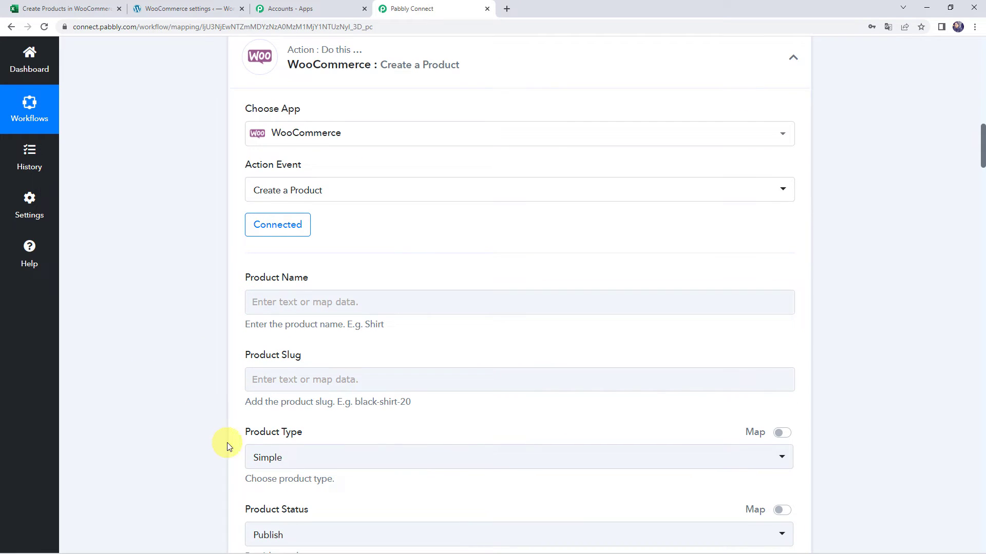
{"action": "scroll", "coordinate": [216, 441], "scroll_direction": "down", "scroll_amount": 2}
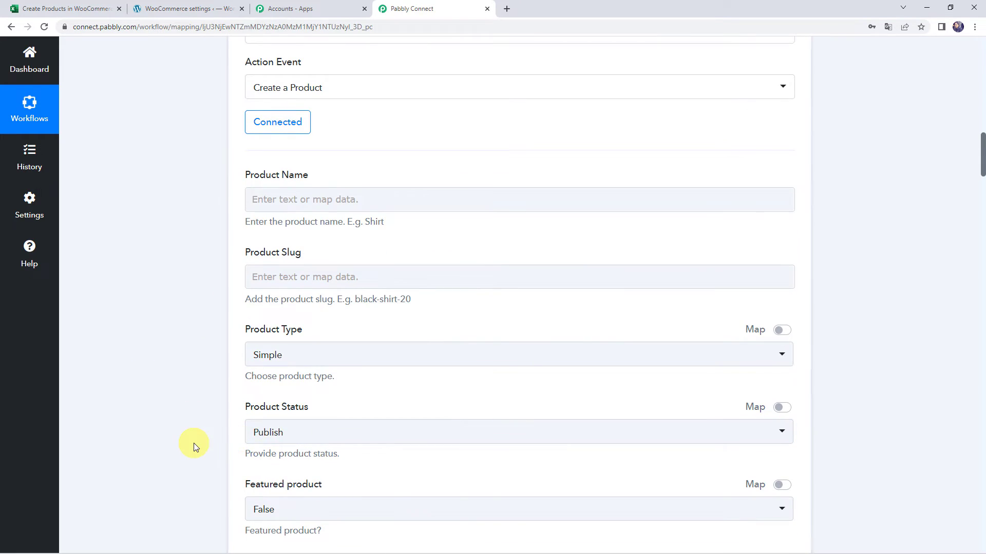
{"action": "scroll", "coordinate": [193, 442], "scroll_direction": "up", "scroll_amount": 13}
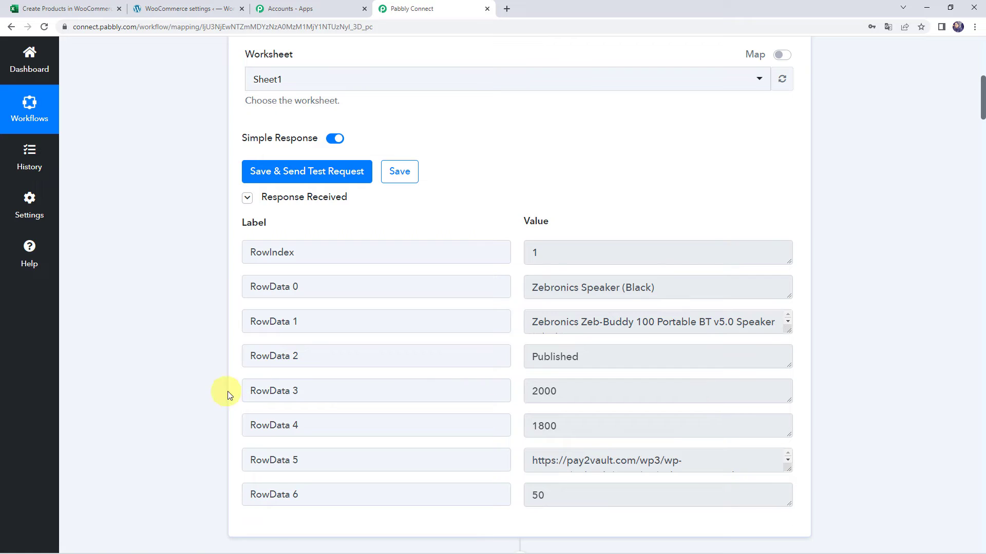
{"action": "scroll", "coordinate": [180, 409], "scroll_direction": "down", "scroll_amount": 5}
{"action": "scroll", "coordinate": [179, 408], "scroll_direction": "down", "scroll_amount": 4}
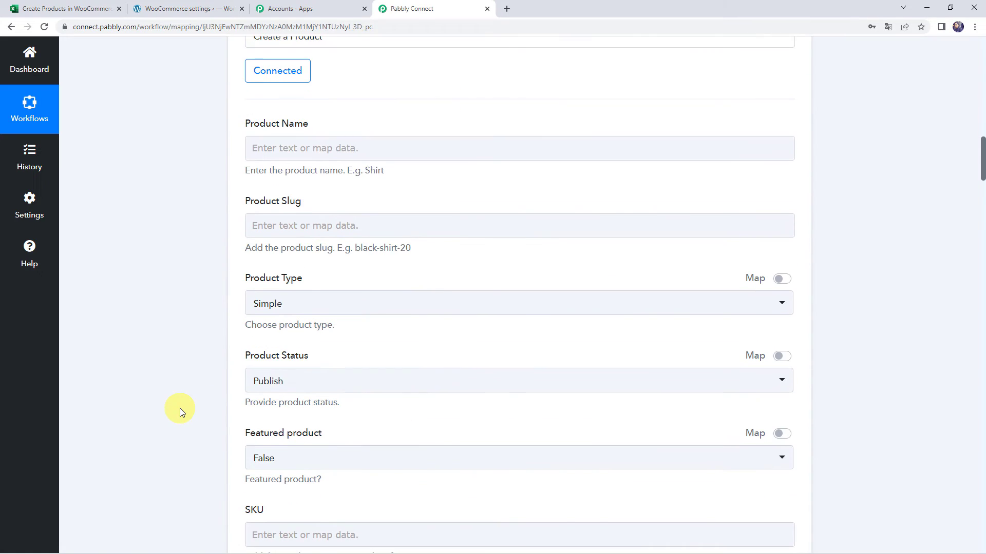
{"action": "left_click", "coordinate": [274, 145]}
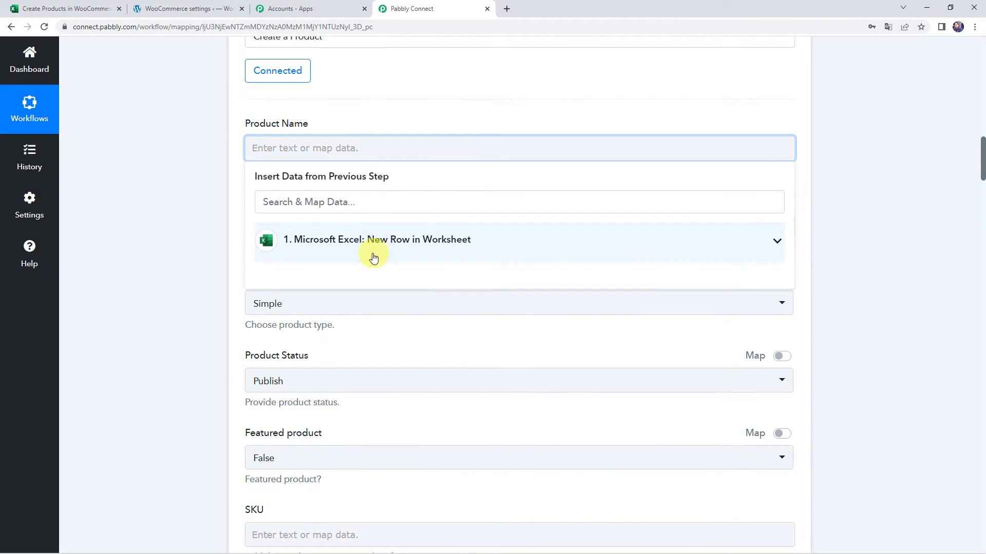
{"action": "left_click", "coordinate": [326, 250]}
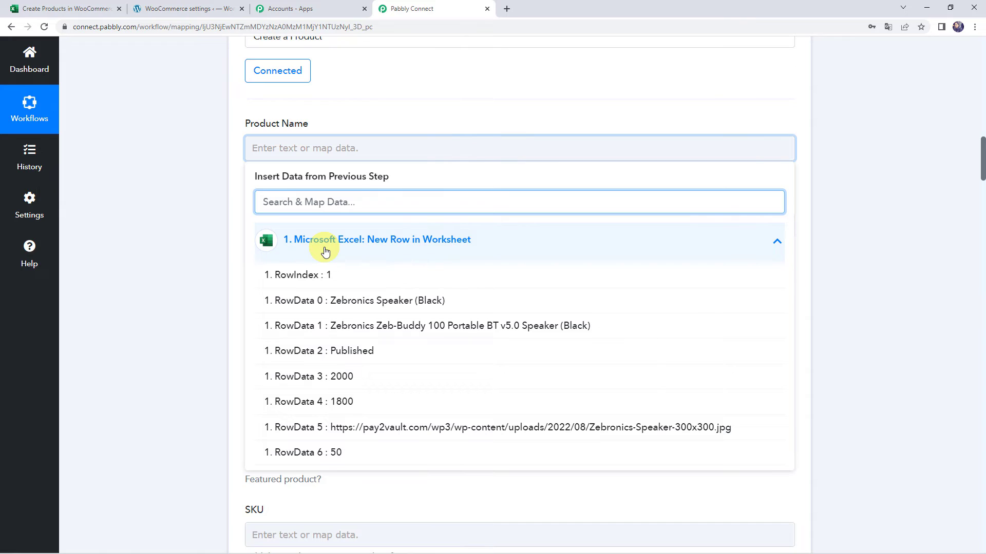
{"action": "left_click", "coordinate": [373, 304]}
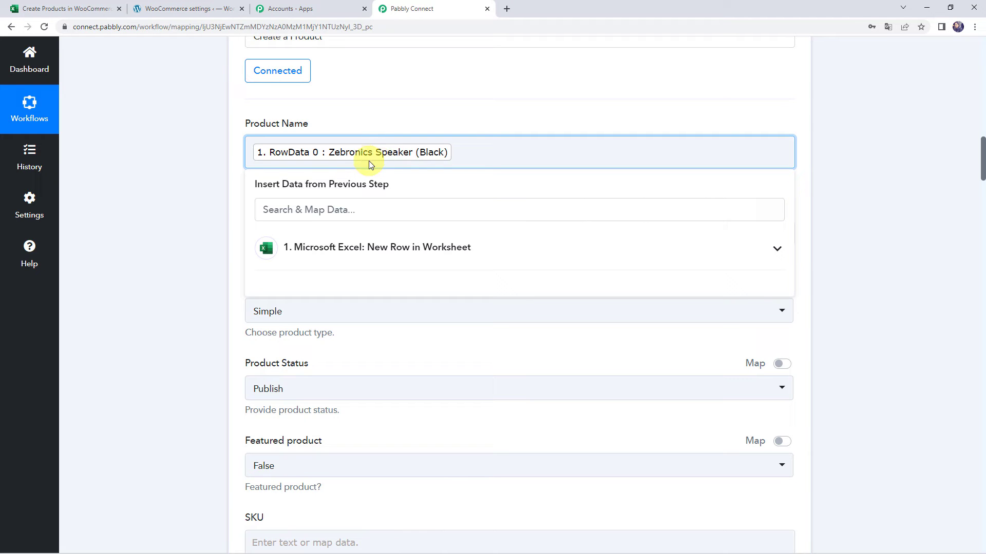
{"action": "left_click", "coordinate": [208, 195]}
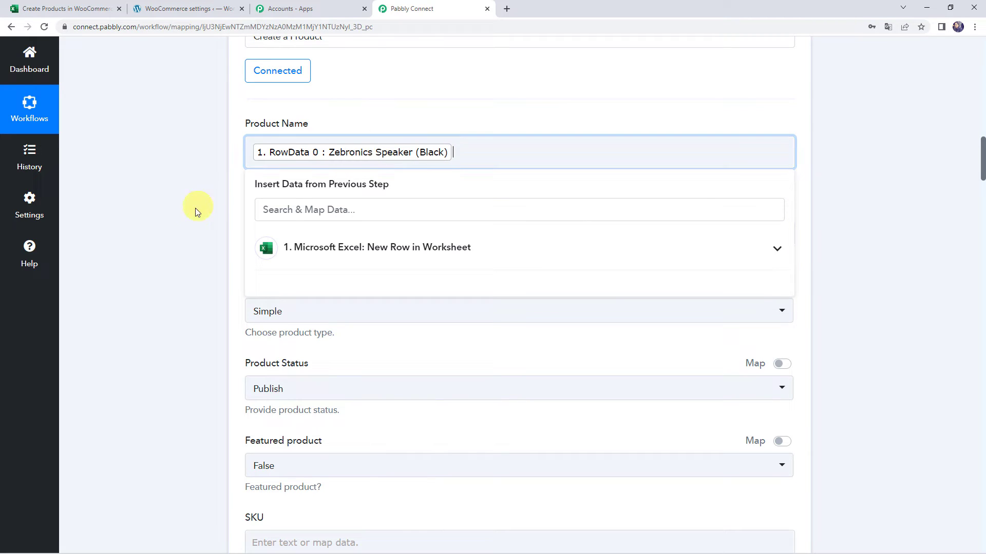
Keep Product Type as Simple and Status as Publish
{"action": "left_click", "coordinate": [306, 235]}
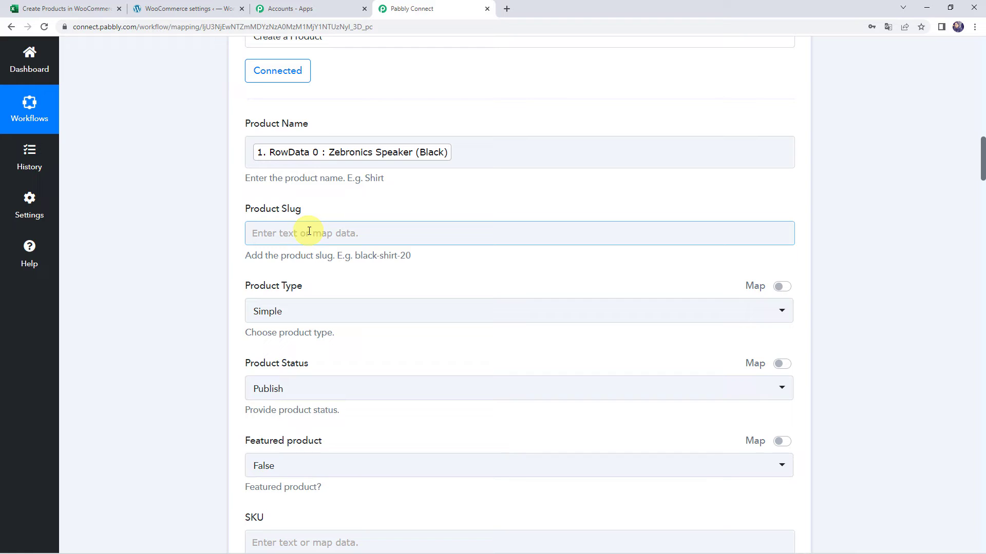
{"action": "scroll", "coordinate": [295, 244], "scroll_direction": "down", "scroll_amount": 1}
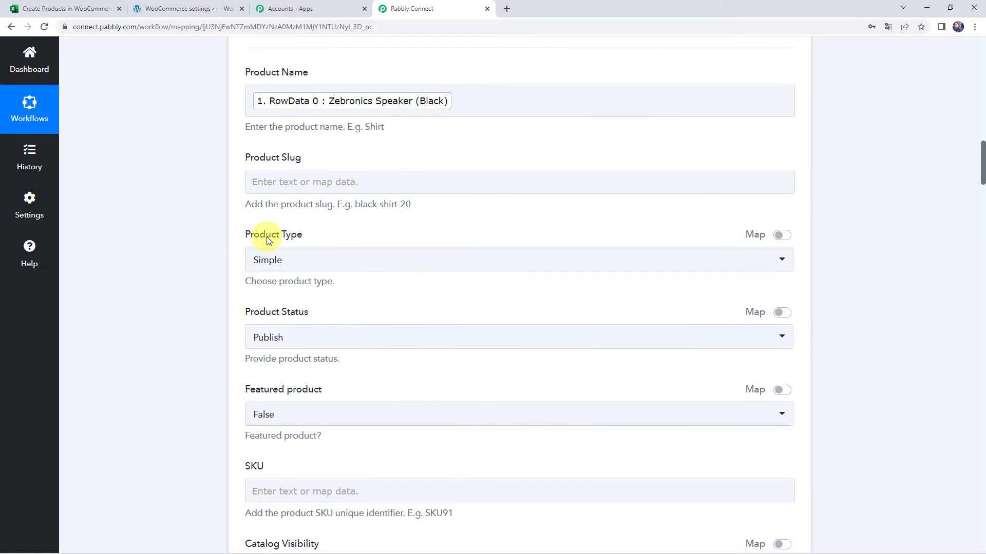
{"action": "left_click", "coordinate": [275, 263]}
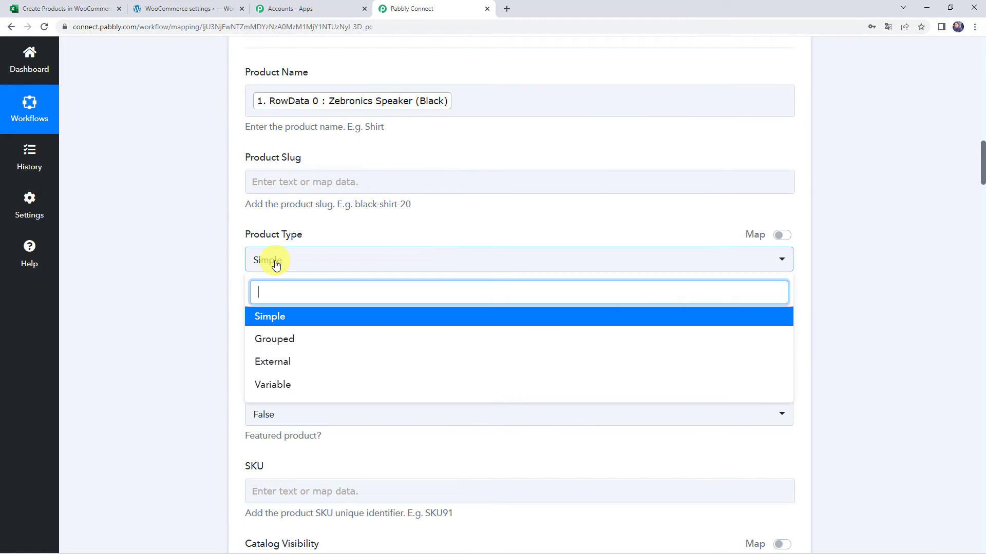
{"action": "left_click", "coordinate": [276, 321]}
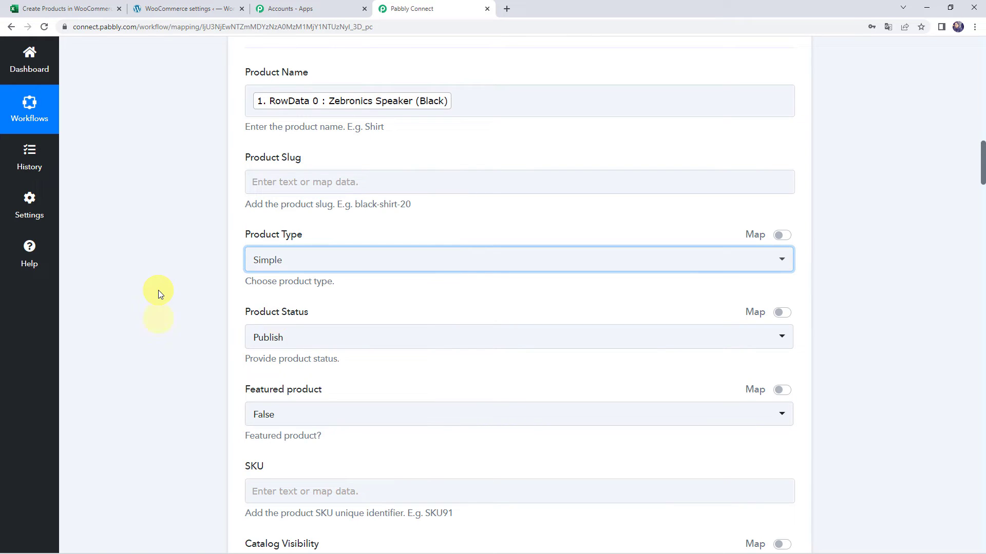
{"action": "left_click", "coordinate": [158, 290]}
{"action": "scroll", "coordinate": [158, 291], "scroll_direction": "down", "scroll_amount": 1}
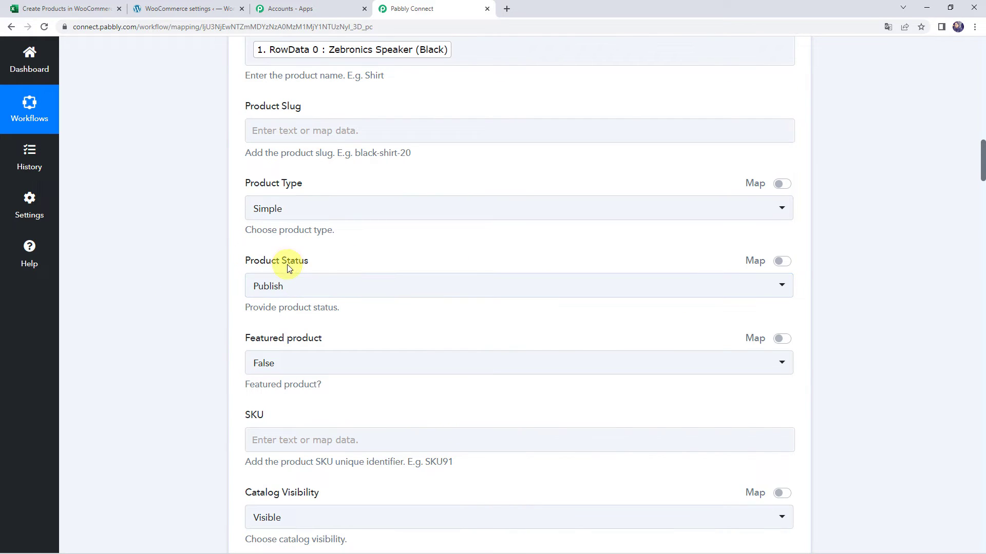
{"action": "left_click", "coordinate": [288, 286]}
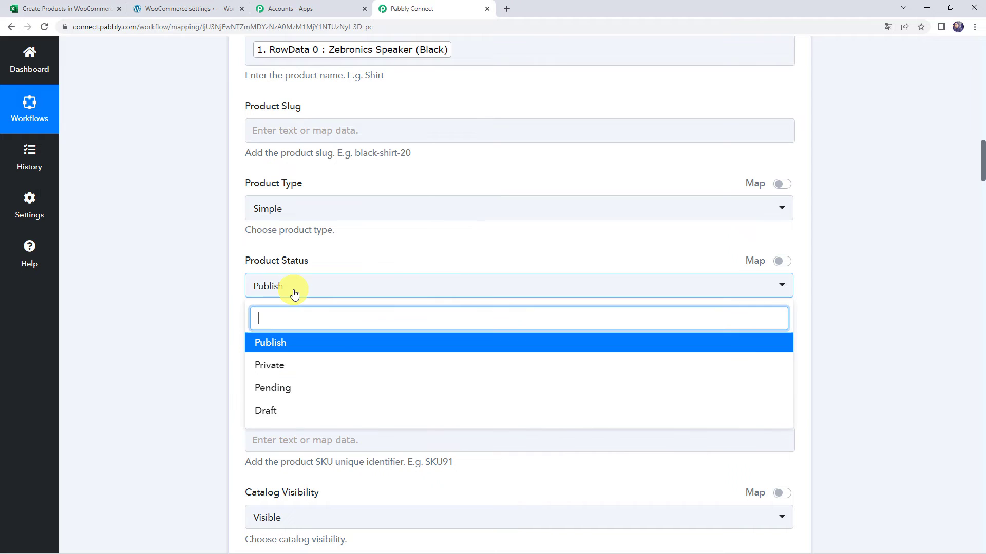
{"action": "left_click", "coordinate": [260, 349]}
{"action": "left_click", "coordinate": [204, 320]}
{"action": "scroll", "coordinate": [233, 232], "scroll_direction": "down", "scroll_amount": 5}
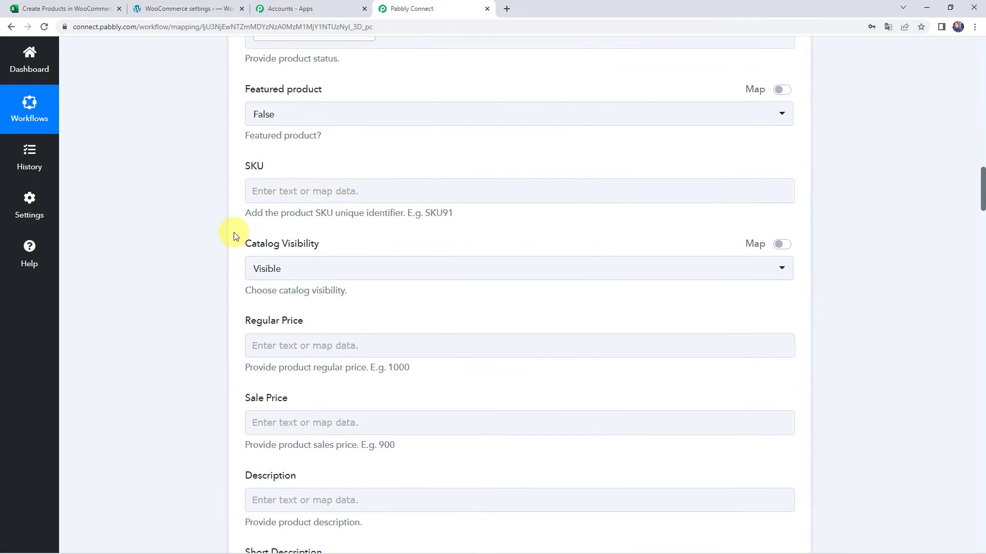
{"action": "scroll", "coordinate": [233, 236], "scroll_direction": "down", "scroll_amount": 1}
Map RowData 3 (2000) into Regular Price and RowData 4 (1800) into Sale Price
{"action": "left_click", "coordinate": [257, 243]}
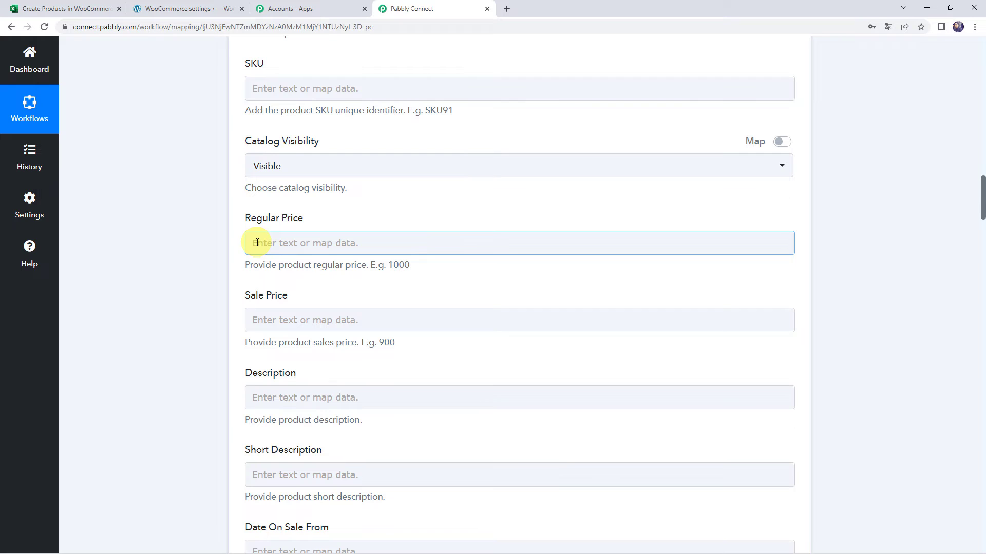
{"action": "left_click", "coordinate": [289, 244]}
{"action": "left_click", "coordinate": [317, 346]}
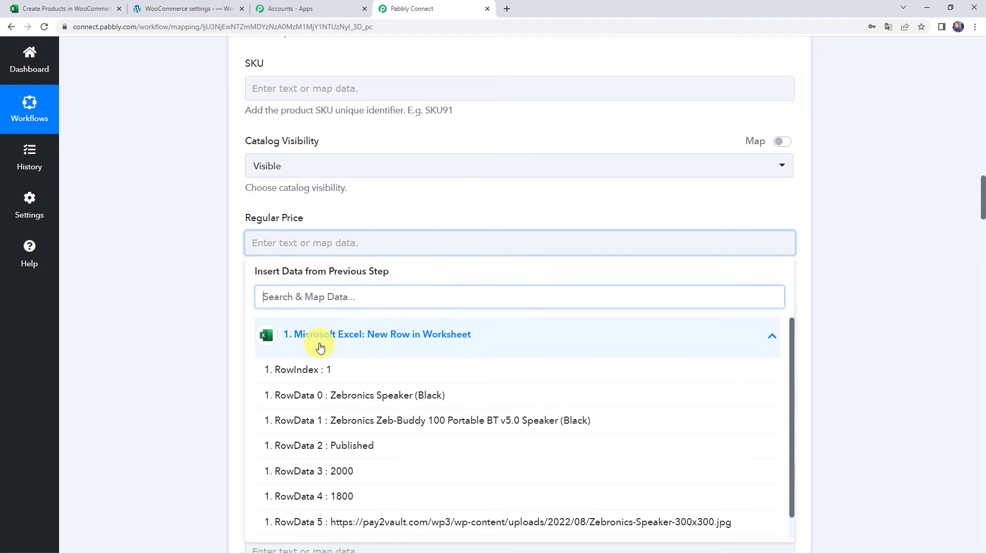
{"action": "left_click", "coordinate": [318, 471]}
{"action": "left_click", "coordinate": [192, 341]}
{"action": "scroll", "coordinate": [192, 341], "scroll_direction": "down", "scroll_amount": 1}
{"action": "left_click", "coordinate": [264, 276]}
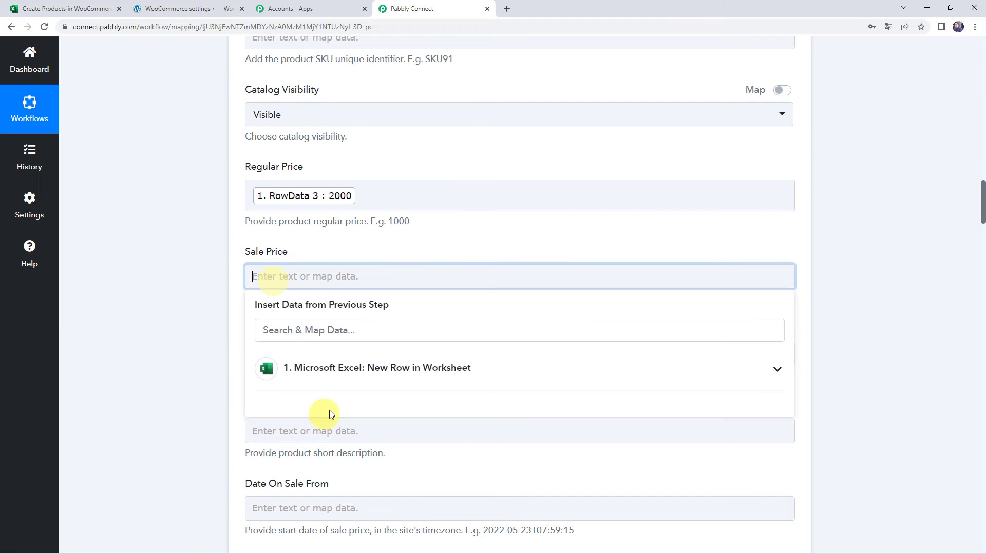
{"action": "left_click", "coordinate": [334, 381]}
{"action": "left_click", "coordinate": [330, 529]}
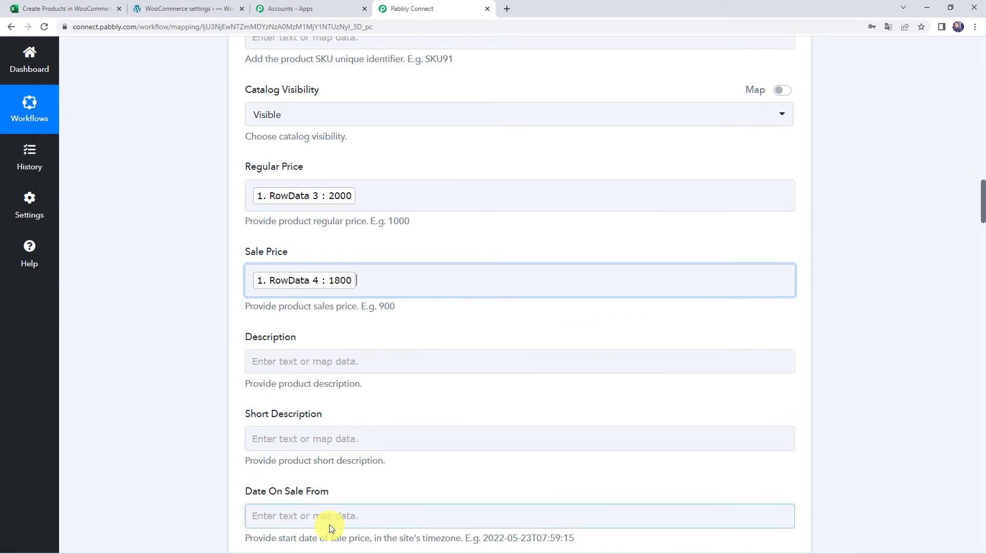
{"action": "left_click", "coordinate": [207, 356]}
{"action": "scroll", "coordinate": [208, 356], "scroll_direction": "down", "scroll_amount": 2}
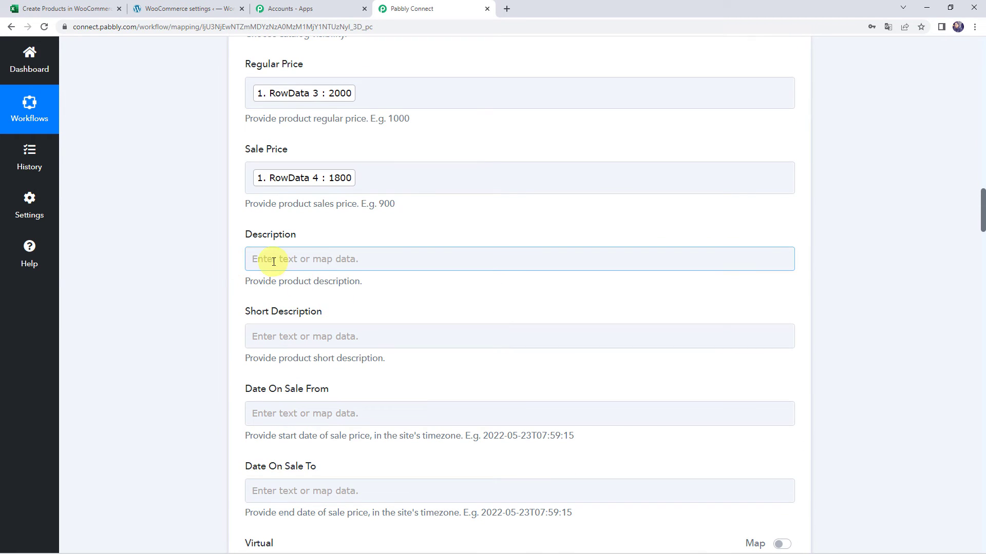
Map the long product name (RowData 1) into Description
{"action": "left_click", "coordinate": [249, 257]}
{"action": "left_click", "coordinate": [308, 348]}
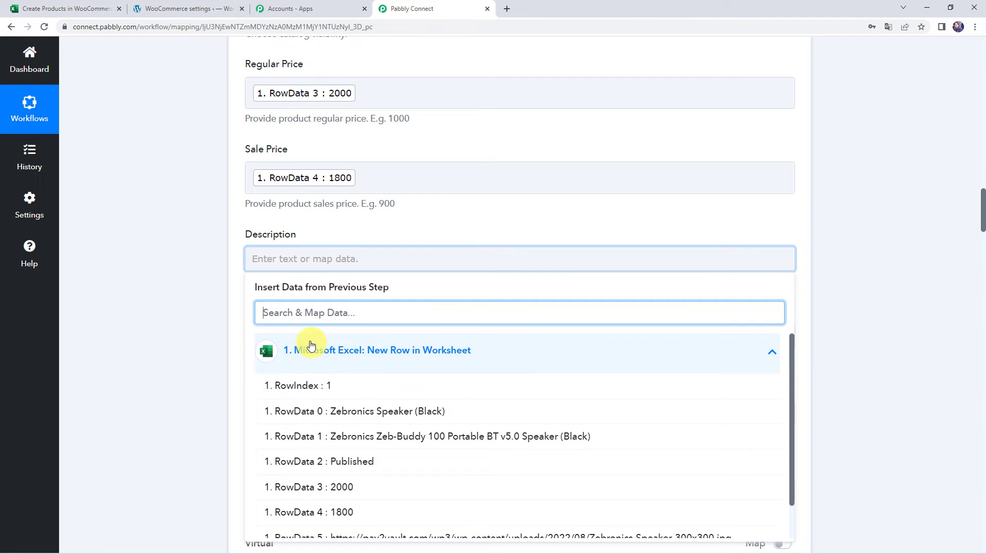
{"action": "scroll", "coordinate": [161, 309], "scroll_direction": "down", "scroll_amount": 1}
{"action": "scroll", "coordinate": [161, 309], "scroll_direction": "down", "scroll_amount": 1}
{"action": "left_click", "coordinate": [328, 334]}
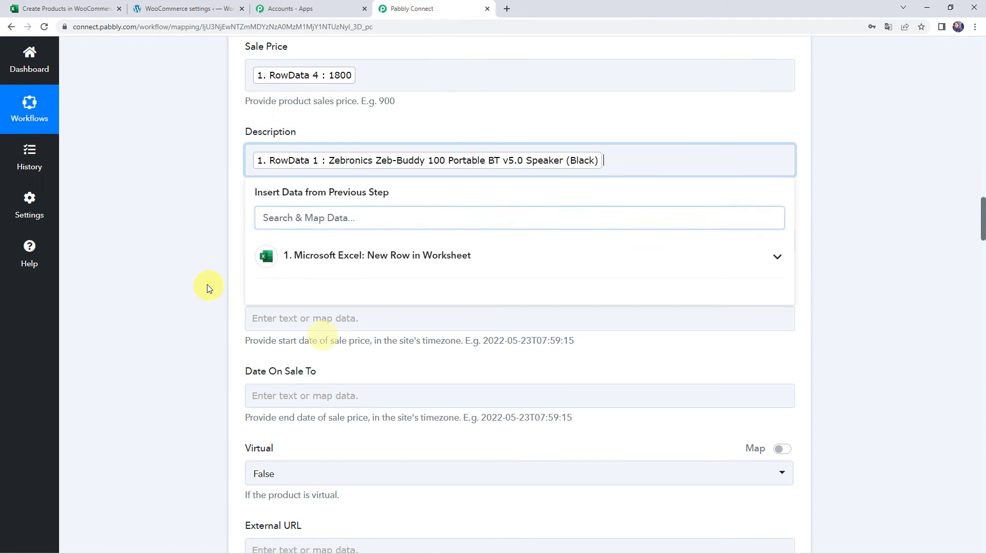
{"action": "left_click", "coordinate": [208, 286]}
Leave Short Description, Date On Sale From and Date On Sale To empty
{"action": "left_click", "coordinate": [295, 253]}
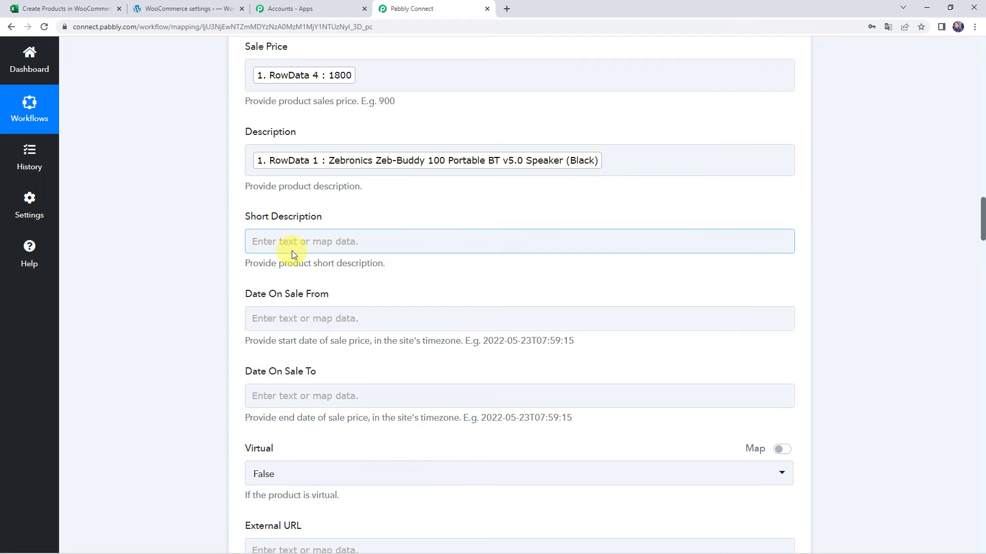
{"action": "left_click", "coordinate": [208, 267]}
{"action": "scroll", "coordinate": [208, 267], "scroll_direction": "down", "scroll_amount": 2}
{"action": "left_click", "coordinate": [329, 229]}
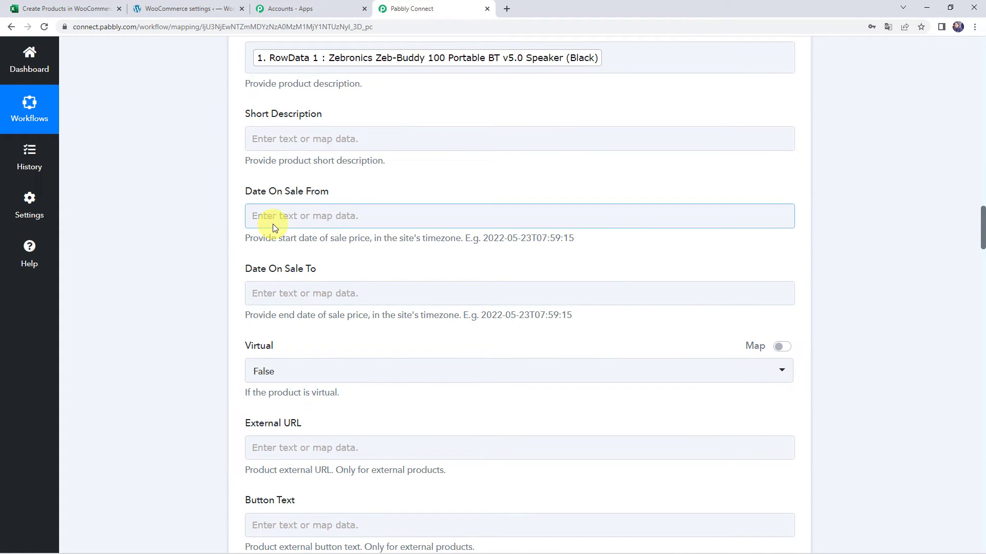
{"action": "left_click", "coordinate": [221, 249]}
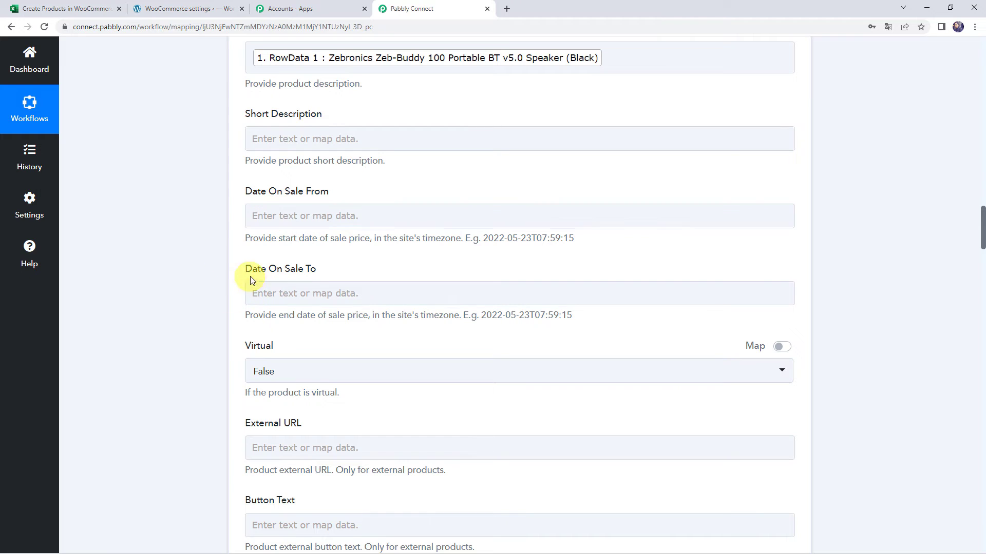
{"action": "left_click", "coordinate": [299, 295]}
{"action": "left_click", "coordinate": [256, 214]}
{"action": "scroll", "coordinate": [201, 288], "scroll_direction": "down", "scroll_amount": 9}
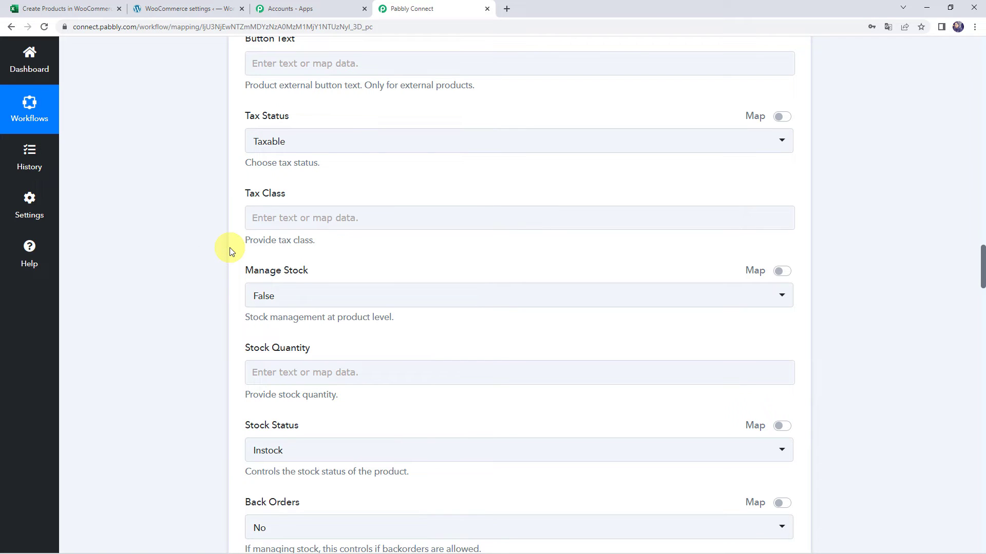
{"action": "scroll", "coordinate": [230, 252], "scroll_direction": "down", "scroll_amount": 2}
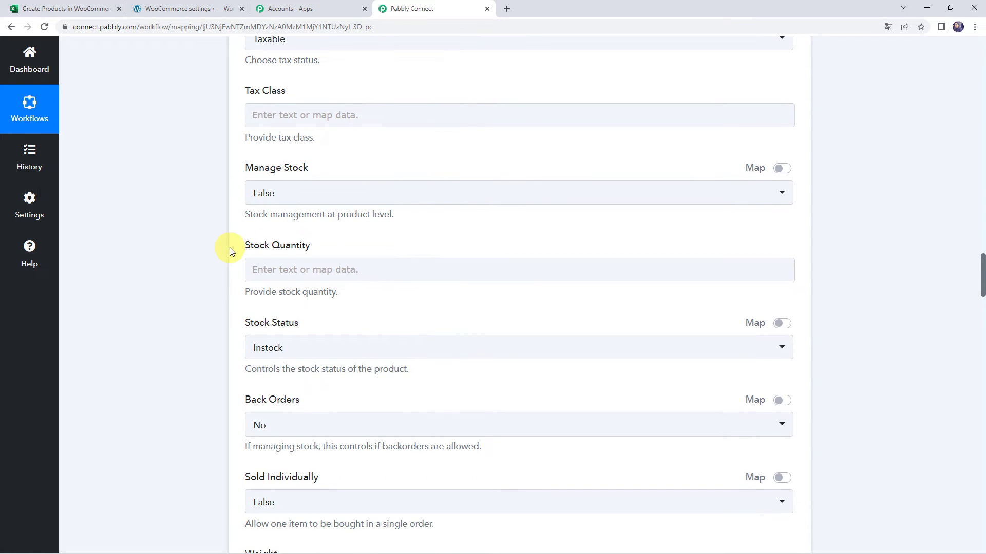
Set Manage Stock to True and map RowData 6 (50) into Stock Quantity
{"action": "left_click", "coordinate": [288, 193]}
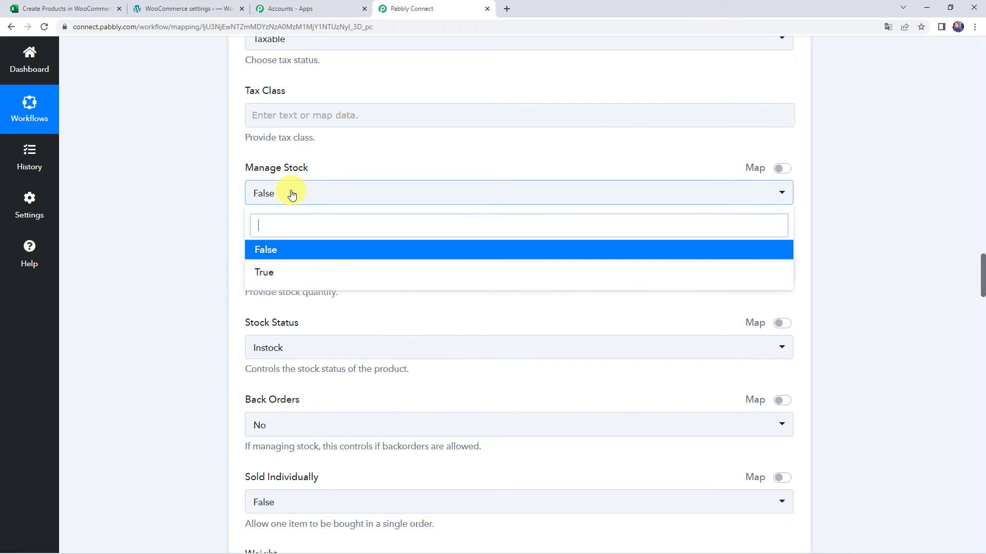
{"action": "left_click", "coordinate": [279, 272]}
{"action": "left_click", "coordinate": [204, 237]}
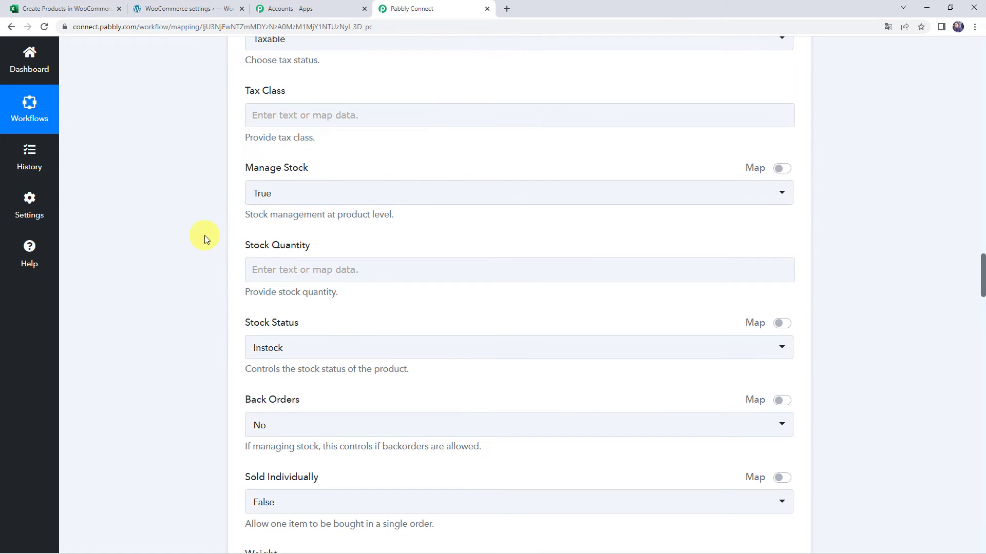
{"action": "left_click", "coordinate": [290, 267]}
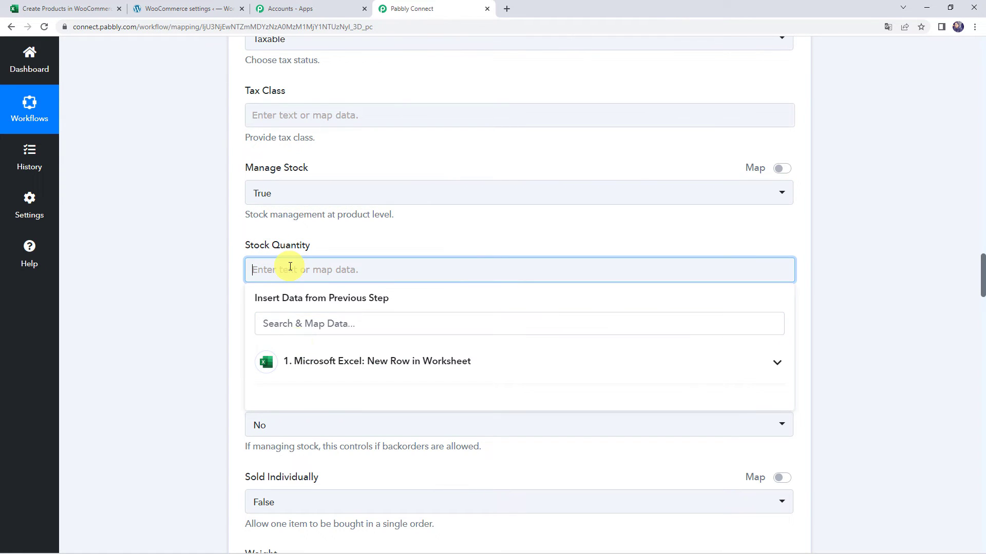
{"action": "left_click", "coordinate": [304, 360]}
{"action": "scroll", "coordinate": [354, 509], "scroll_direction": "down", "scroll_amount": 2}
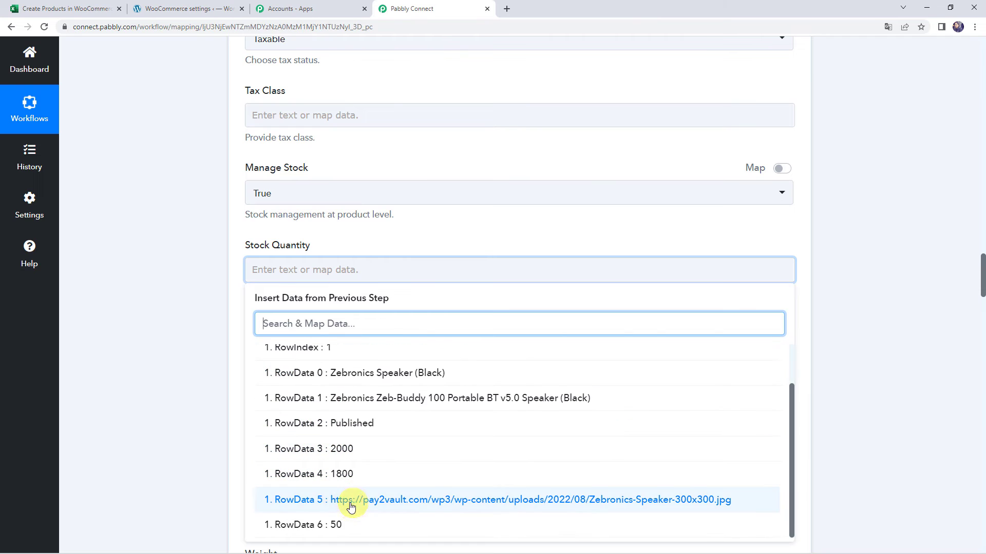
{"action": "left_click", "coordinate": [323, 523]}
{"action": "left_click", "coordinate": [200, 378]}
Map the RowData 5 image link into the Line Item - Image URL field
{"action": "scroll", "coordinate": [199, 377], "scroll_direction": "down", "scroll_amount": 4}
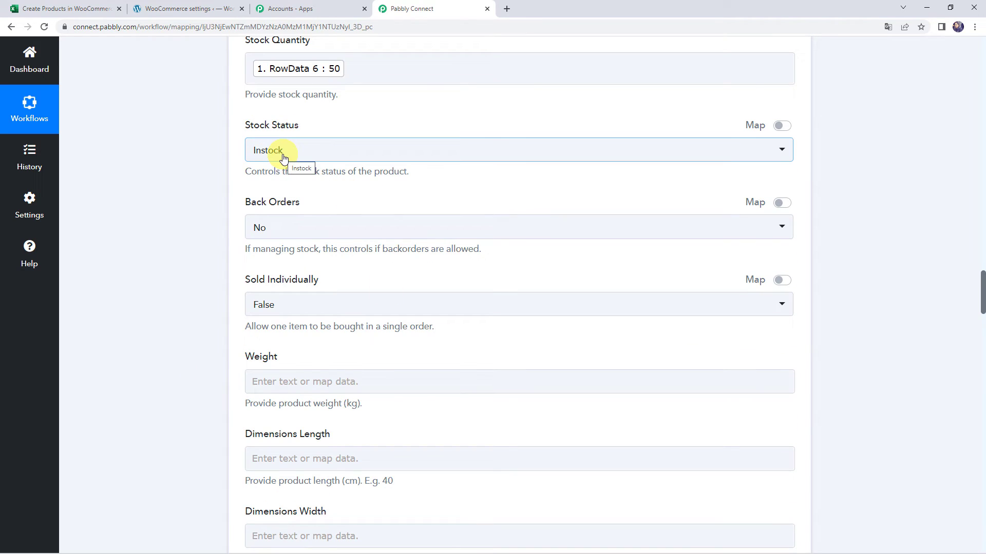
{"action": "scroll", "coordinate": [201, 235], "scroll_direction": "down", "scroll_amount": 6}
{"action": "scroll", "coordinate": [201, 236], "scroll_direction": "down", "scroll_amount": 5}
{"action": "scroll", "coordinate": [201, 235], "scroll_direction": "down", "scroll_amount": 2}
{"action": "scroll", "coordinate": [202, 235], "scroll_direction": "down", "scroll_amount": 7}
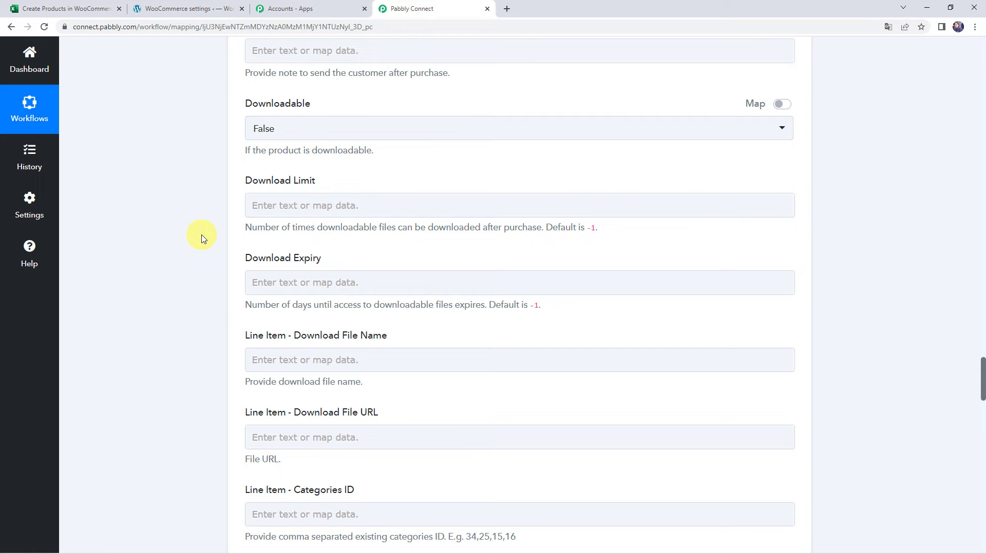
{"action": "scroll", "coordinate": [202, 235], "scroll_direction": "down", "scroll_amount": 4}
{"action": "scroll", "coordinate": [201, 236], "scroll_direction": "down", "scroll_amount": 6}
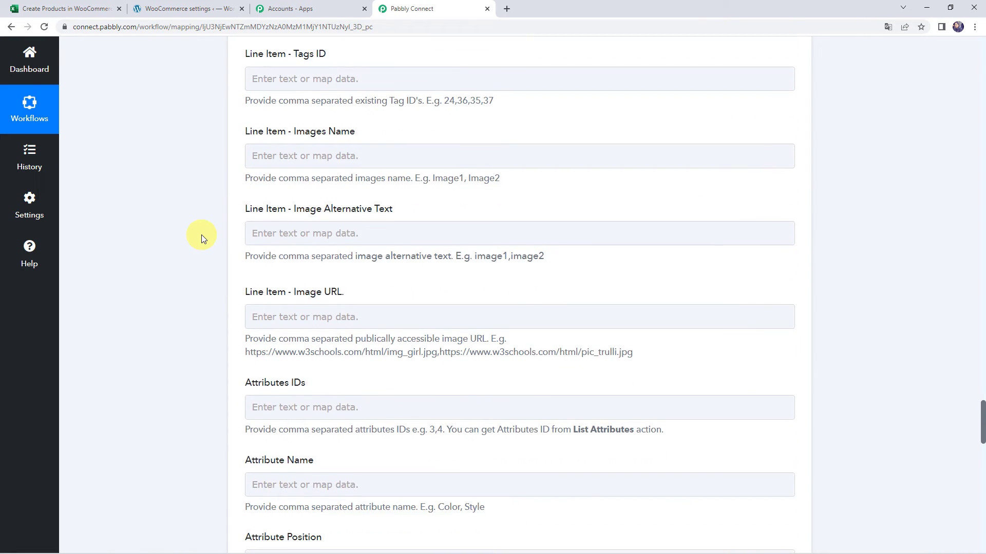
{"action": "scroll", "coordinate": [201, 235], "scroll_direction": "down", "scroll_amount": 1}
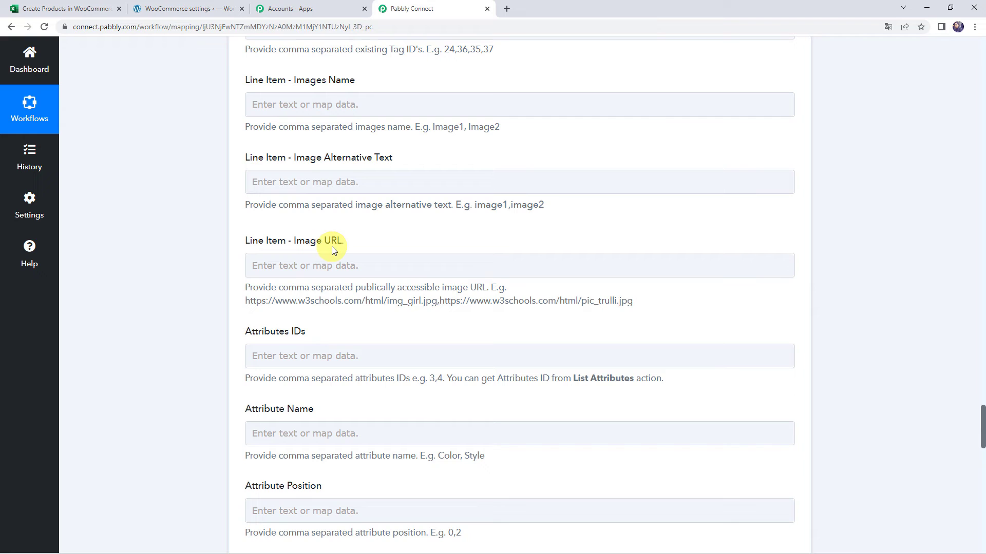
{"action": "left_click", "coordinate": [281, 266]}
{"action": "scroll", "coordinate": [196, 278], "scroll_direction": "down", "scroll_amount": 2}
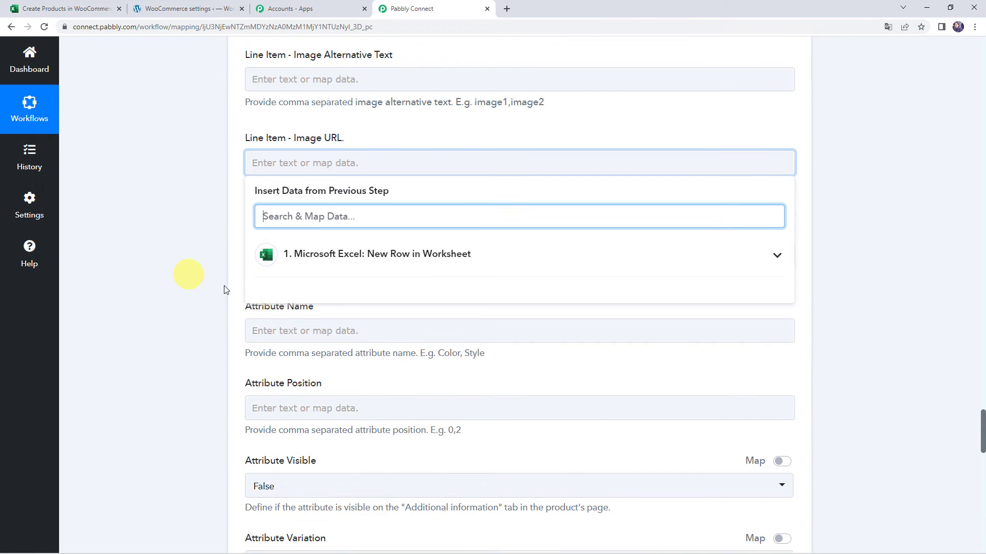
{"action": "left_click", "coordinate": [325, 263]}
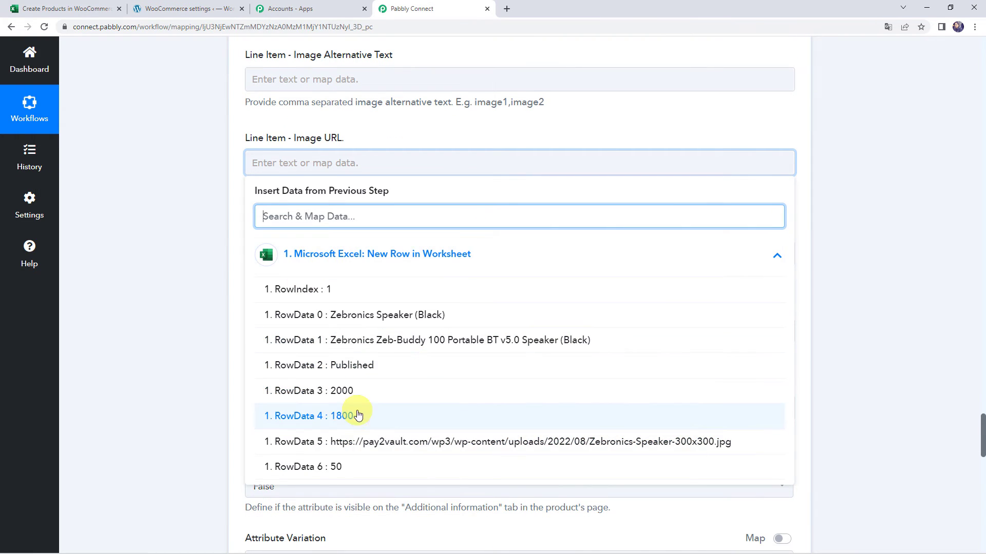
{"action": "left_click", "coordinate": [388, 443]}
{"action": "left_click", "coordinate": [208, 308]}
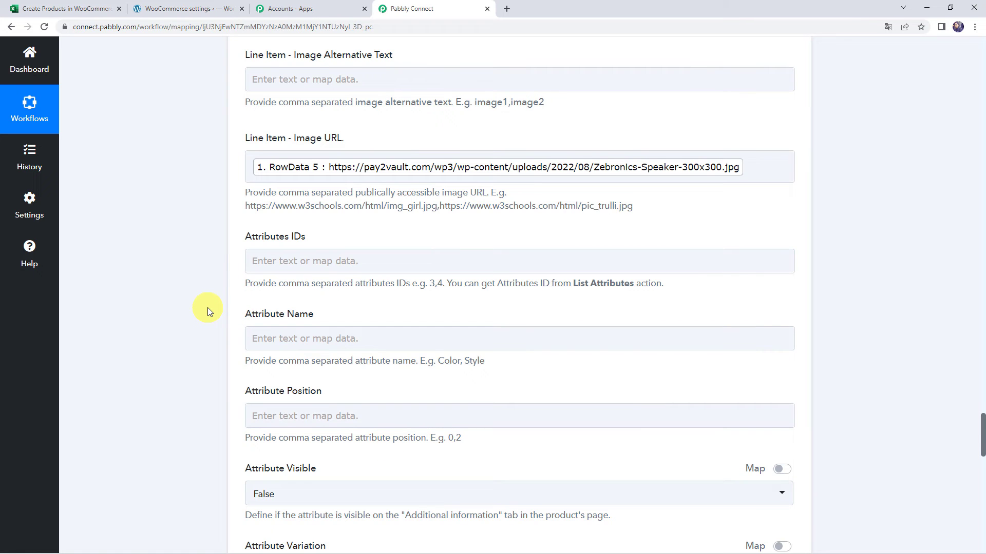
{"action": "scroll", "coordinate": [207, 308], "scroll_direction": "down", "scroll_amount": 6}
{"action": "scroll", "coordinate": [207, 307], "scroll_direction": "down", "scroll_amount": 12}
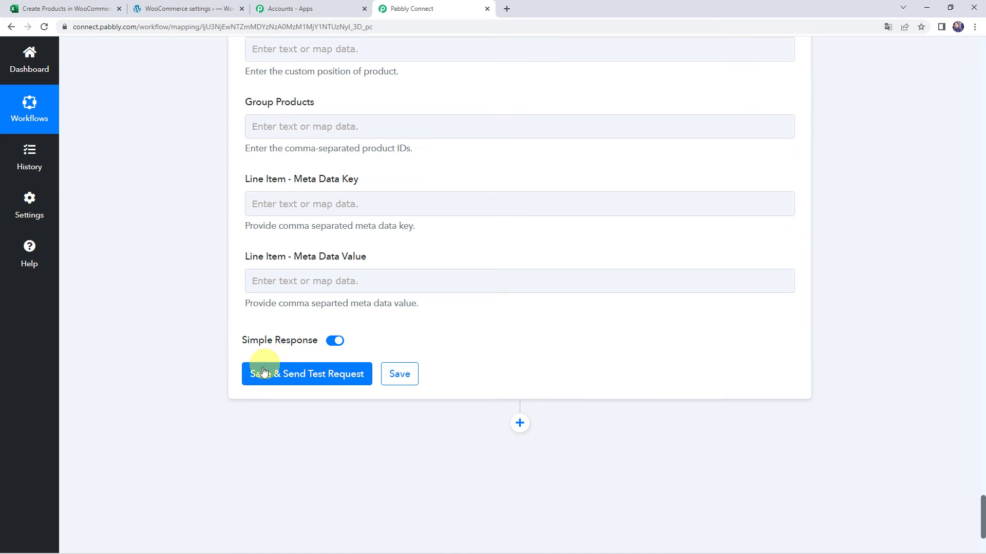
Save and send a test request, confirming product Id 56606 was returned
{"action": "left_click", "coordinate": [298, 377]}
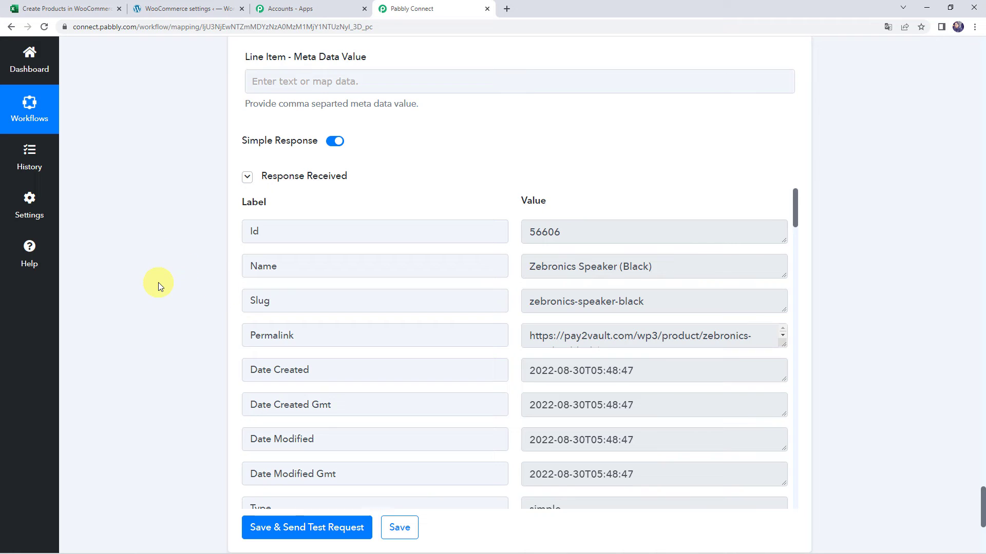
{"action": "left_click", "coordinate": [257, 231]}
{"action": "left_click", "coordinate": [575, 233]}
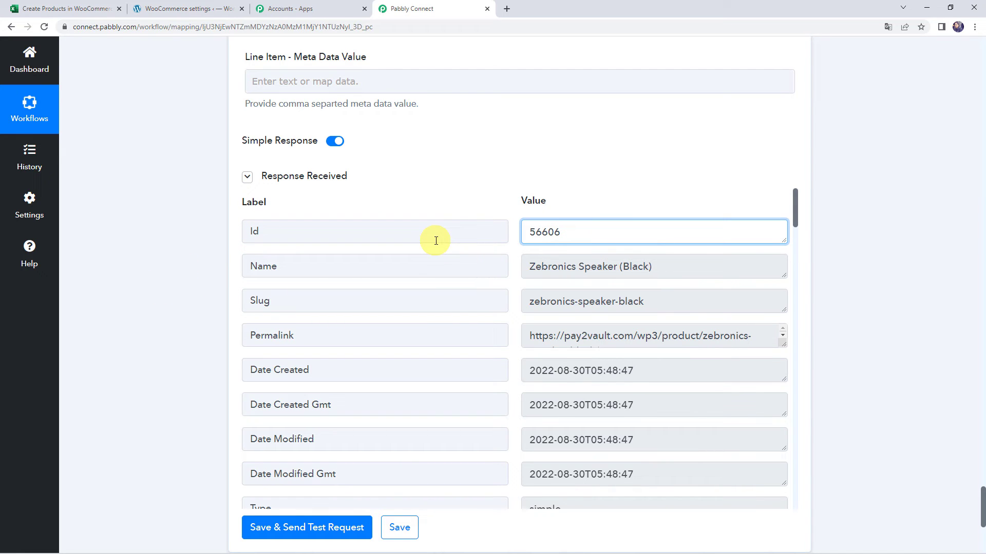
{"action": "left_click", "coordinate": [181, 10]}
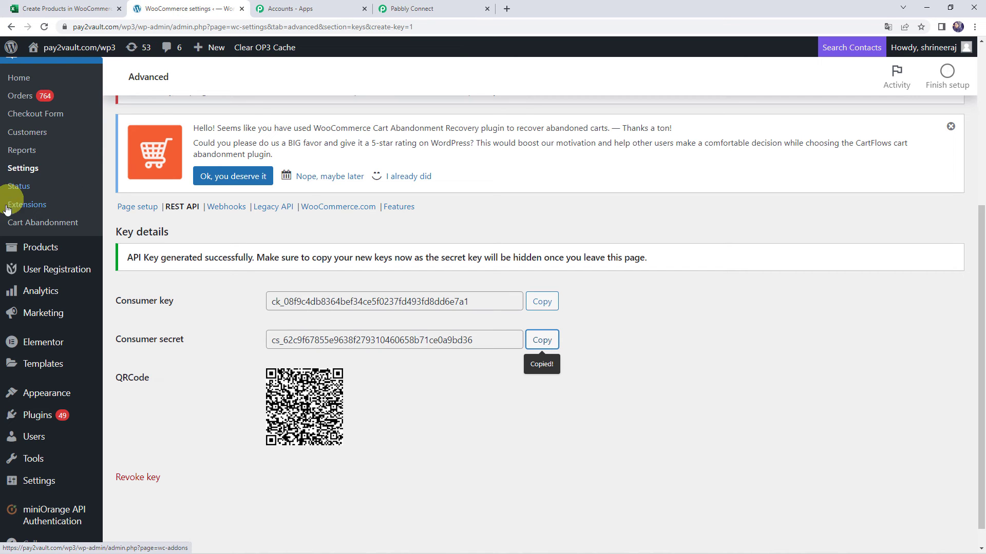
Check Zebronics Speaker (Black) under All Products: ₹1,800 price, 50 in stock, description
{"action": "mouse_move", "coordinate": [44, 254]}
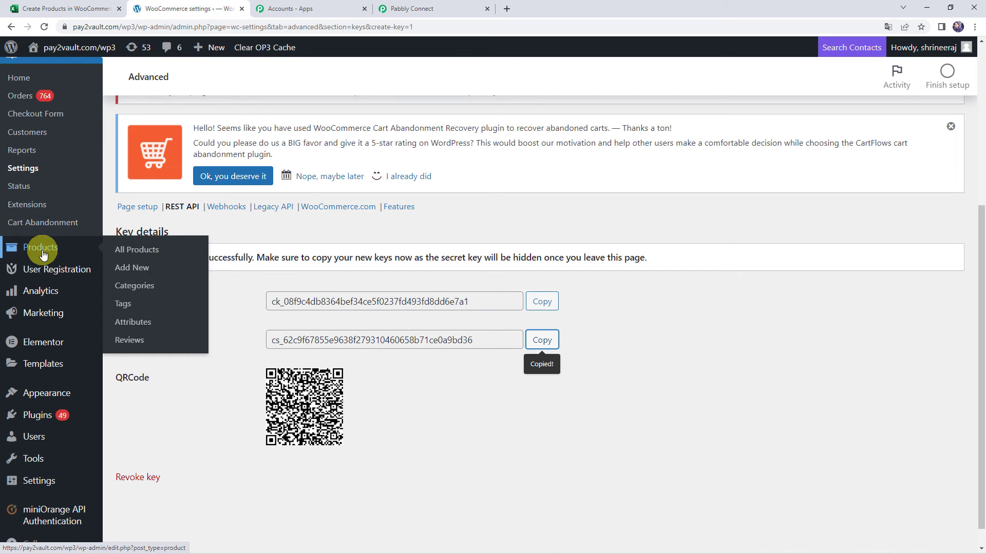
{"action": "left_click", "coordinate": [119, 254]}
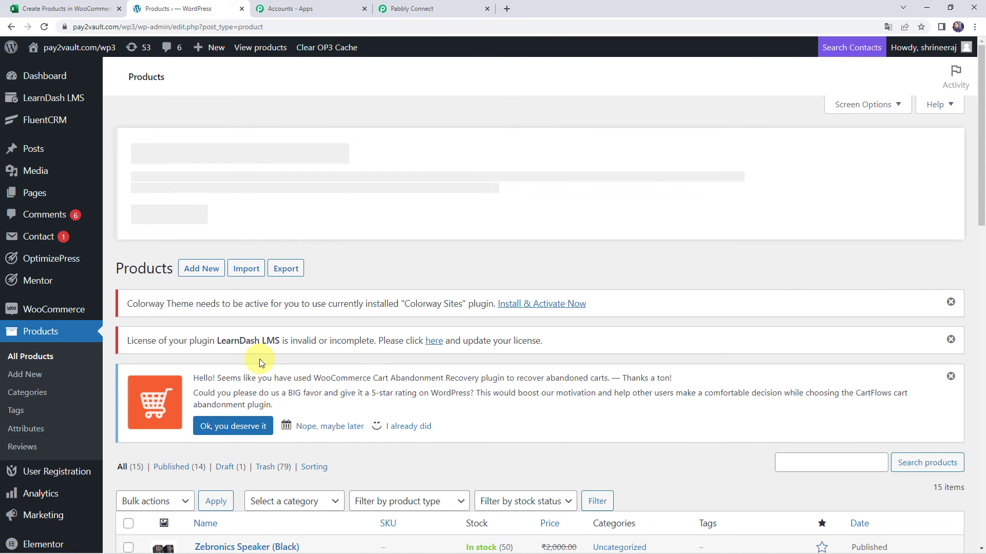
{"action": "scroll", "coordinate": [246, 357], "scroll_direction": "down", "scroll_amount": 4}
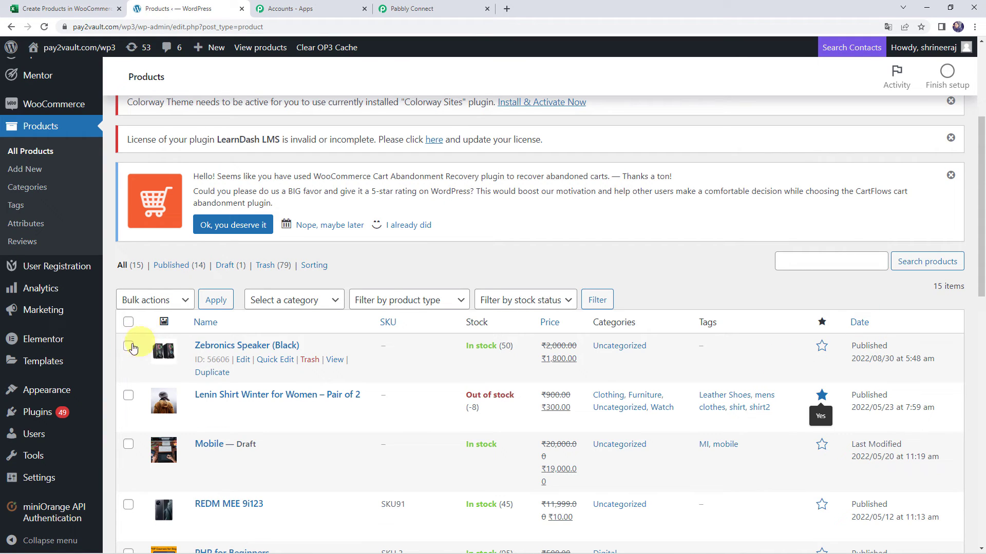
{"action": "left_click", "coordinate": [218, 347]}
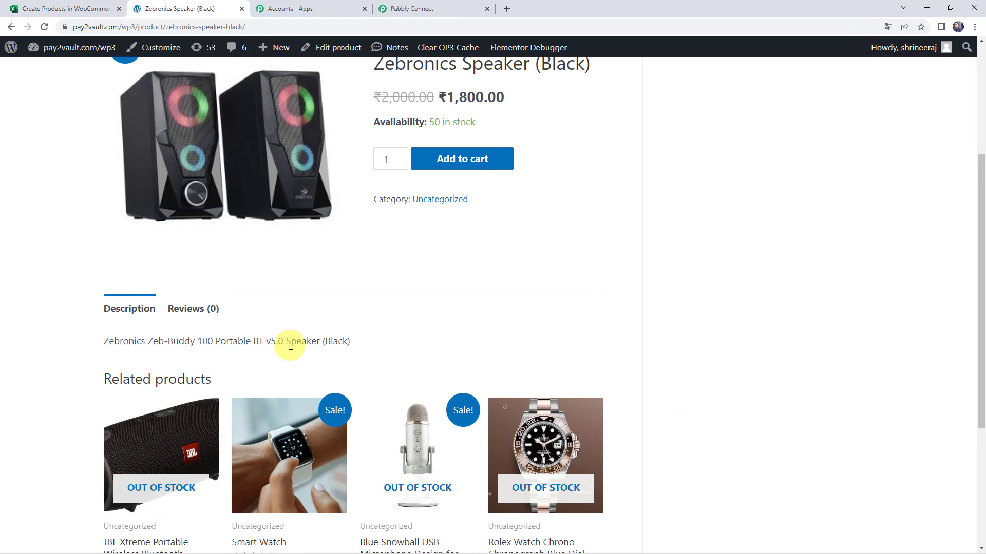
{"action": "scroll", "coordinate": [380, 276], "scroll_direction": "down", "scroll_amount": 1}
{"action": "scroll", "coordinate": [379, 276], "scroll_direction": "up", "scroll_amount": 1}
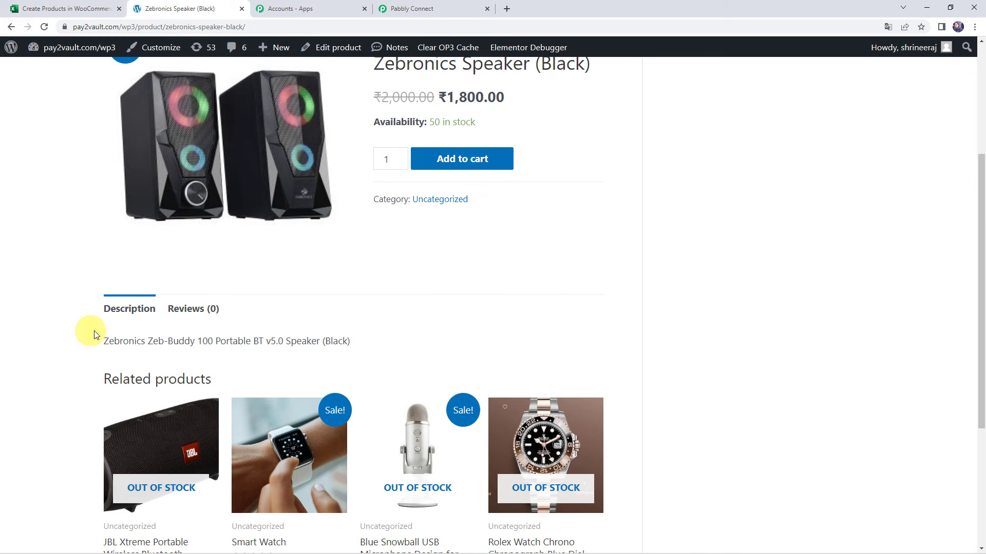
{"action": "left_click_drag", "start_coordinate": [89, 337], "coordinate": [438, 341]}
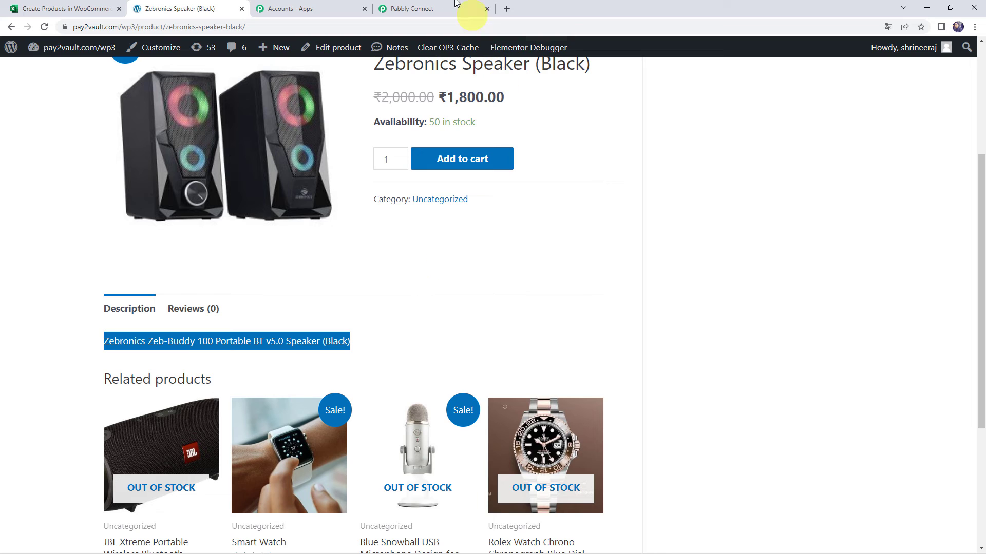
{"action": "left_click", "coordinate": [436, 9]}
{"action": "scroll", "coordinate": [166, 249], "scroll_direction": "down", "scroll_amount": 3}
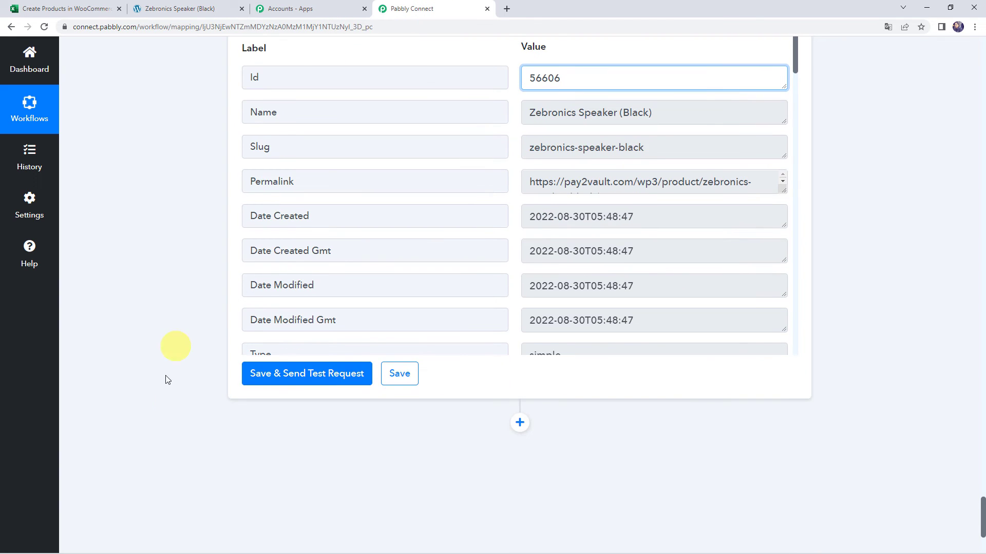
Save the workflow and acknowledge the Data Saved Successfully message
{"action": "left_click", "coordinate": [400, 374]}
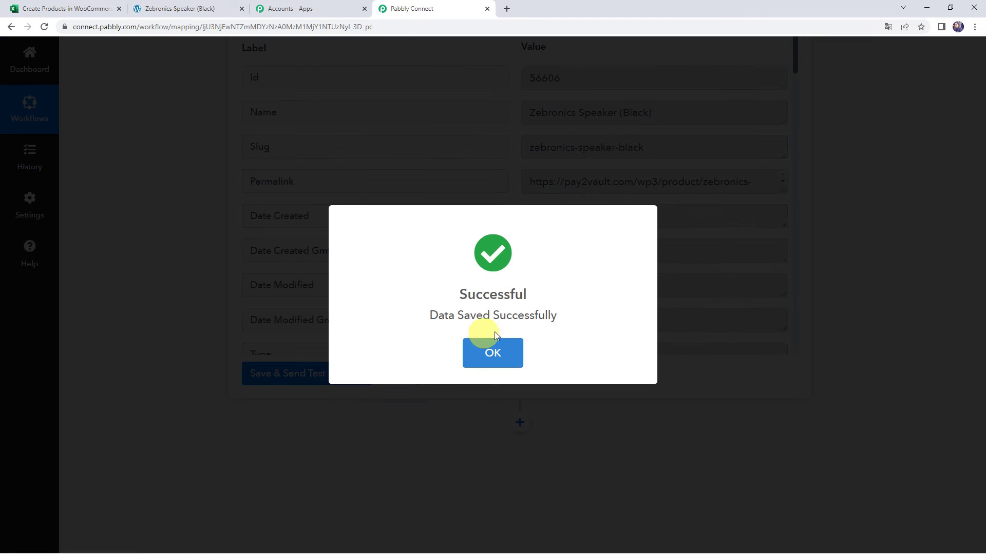
{"action": "left_click", "coordinate": [488, 351]}
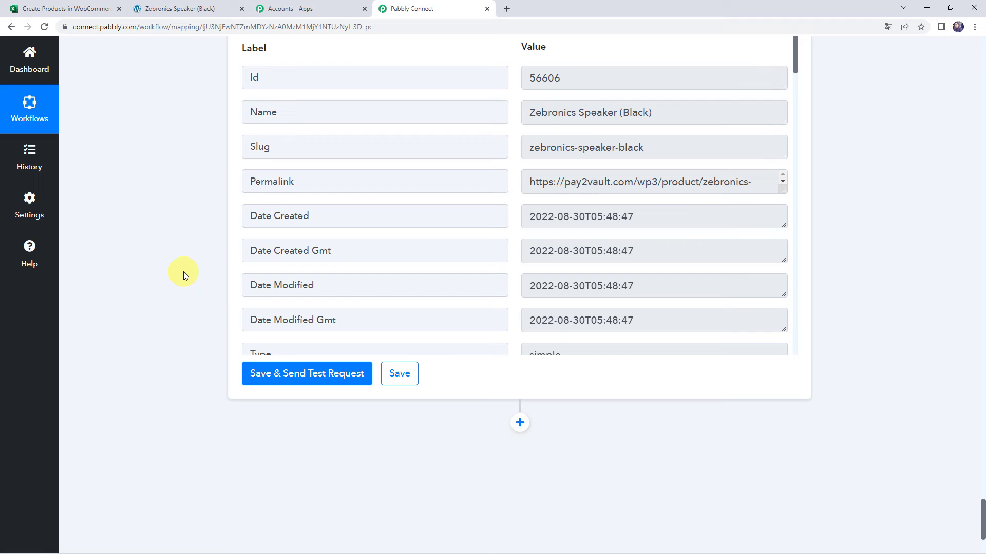
{"action": "left_click", "coordinate": [56, 9]}
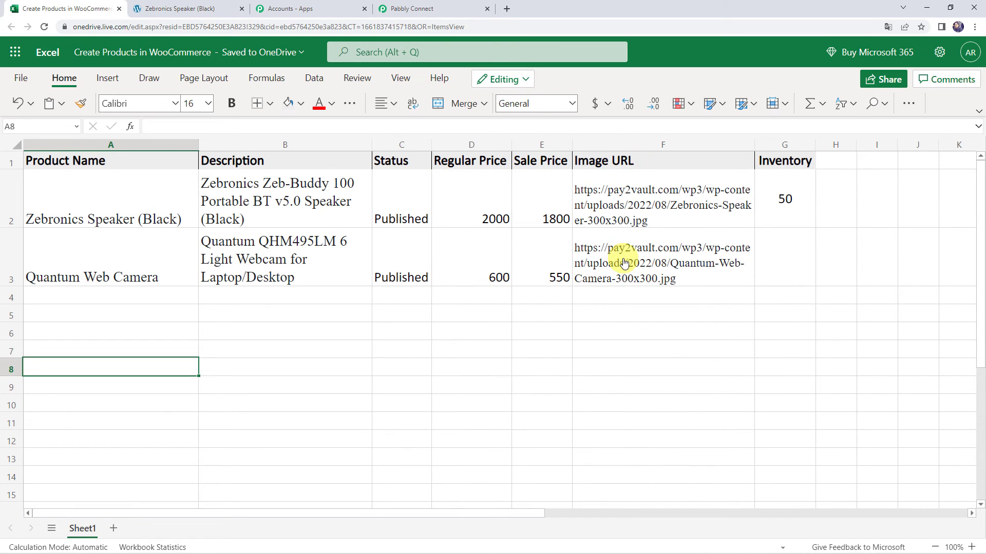
Enter 100 as the Quantum Web Camera's inventory in cell G3
{"action": "left_click", "coordinate": [775, 253]}
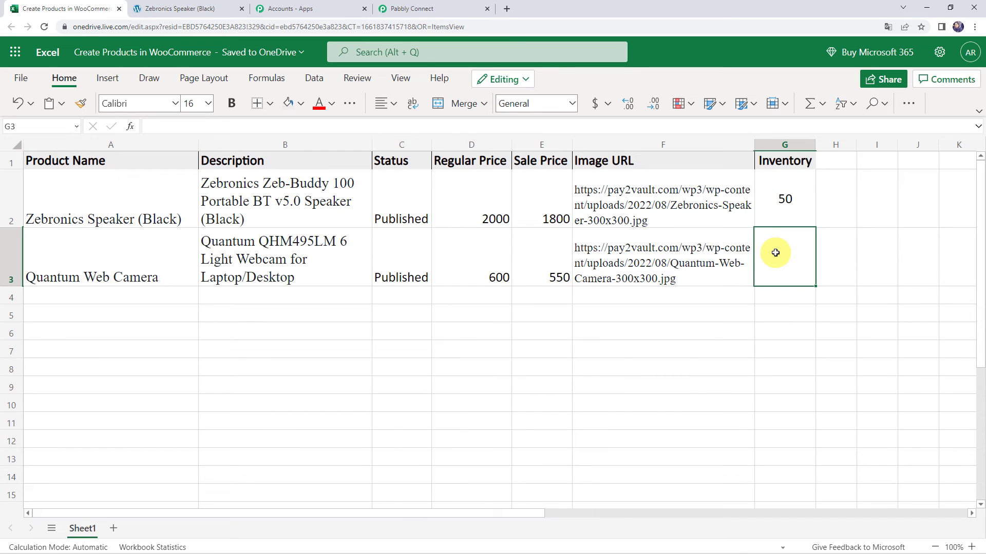
{"action": "type", "text": "1"}
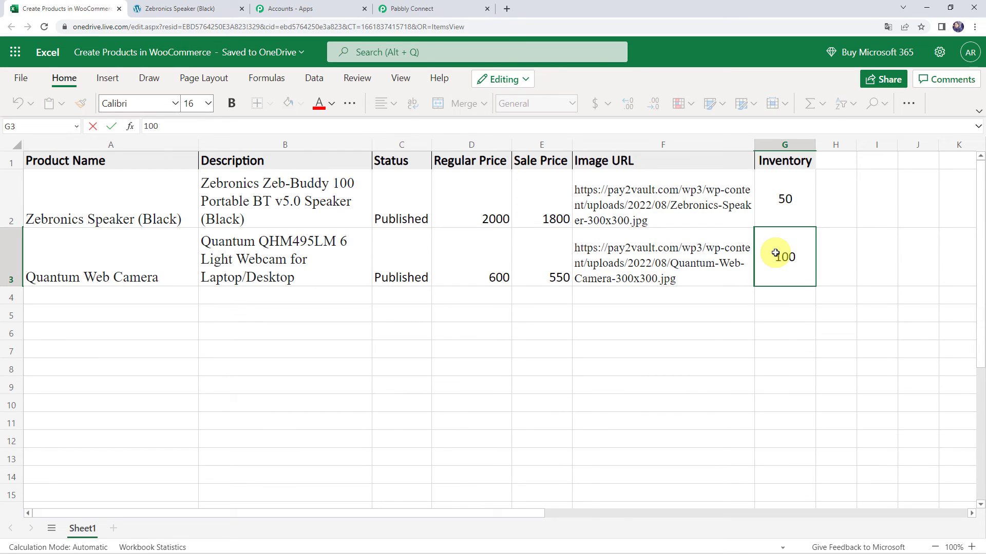
{"action": "type", "text": "00"}
{"action": "key", "text": "Return"}
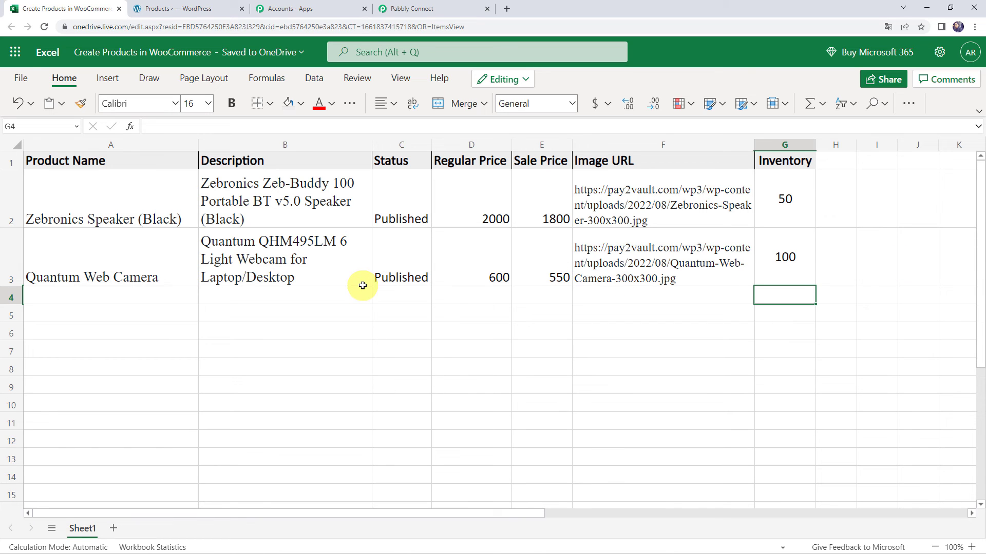
Reload the WordPress products list until Quantum Web Camera appears with ₹550 sale price and 100 in stock
{"action": "left_click", "coordinate": [215, 8]}
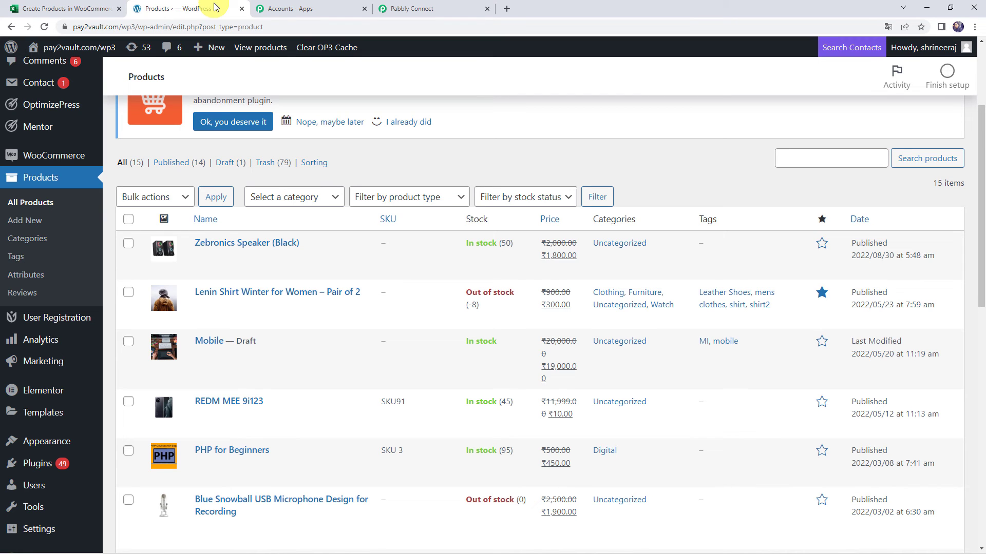
{"action": "left_click", "coordinate": [44, 29]}
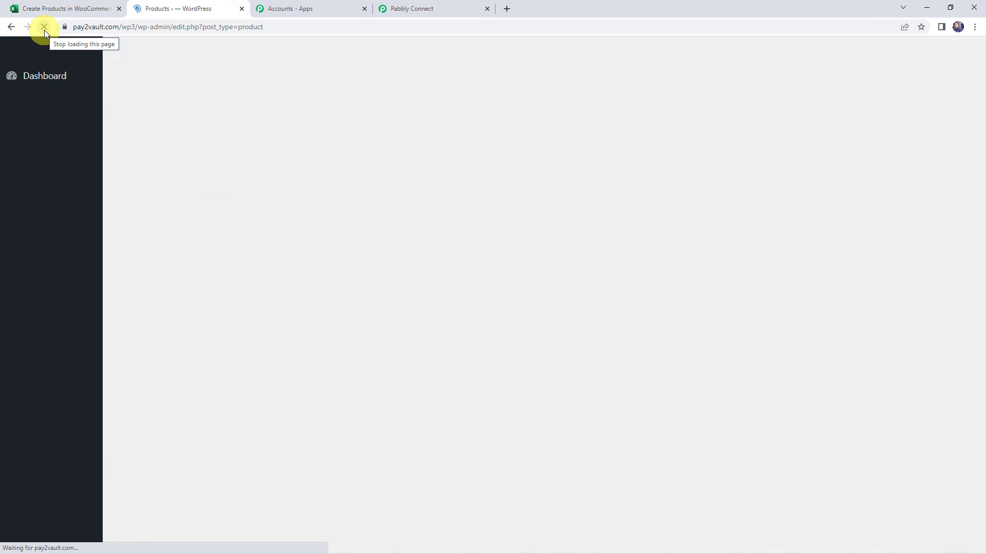
{"action": "mouse_move", "coordinate": [46, 47]}
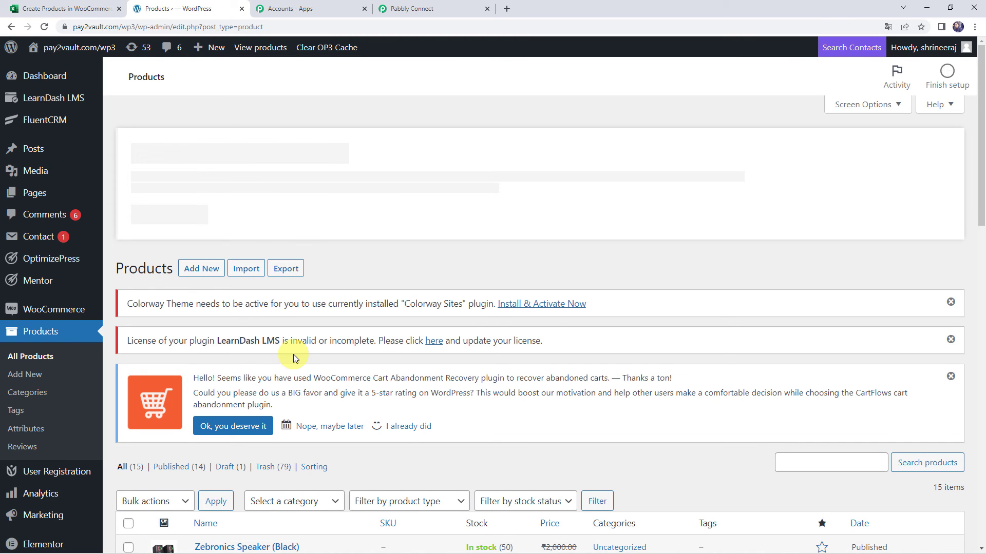
{"action": "scroll", "coordinate": [294, 354], "scroll_direction": "down", "scroll_amount": 3}
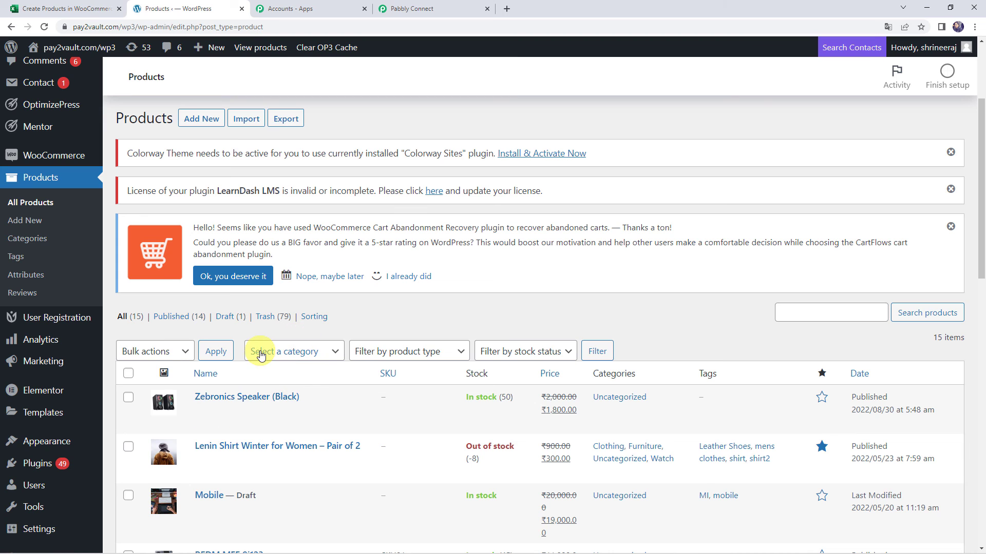
{"action": "left_click", "coordinate": [43, 27]}
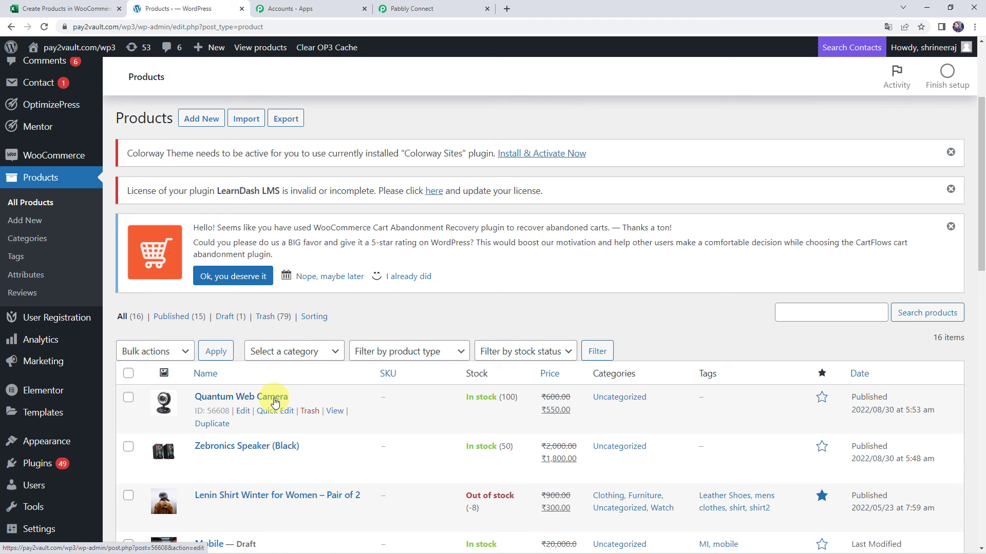
Collapse the Excel trigger to show the 'Add WooCommerce Products from MS Excel' workflow's two steps
{"action": "left_click", "coordinate": [402, 8]}
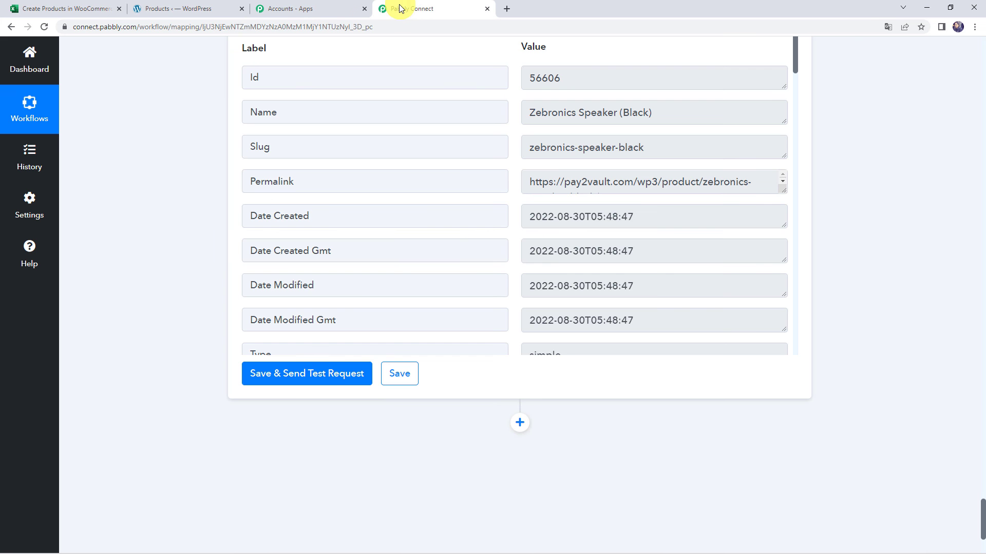
{"action": "scroll", "coordinate": [168, 267], "scroll_direction": "up", "scroll_amount": 20}
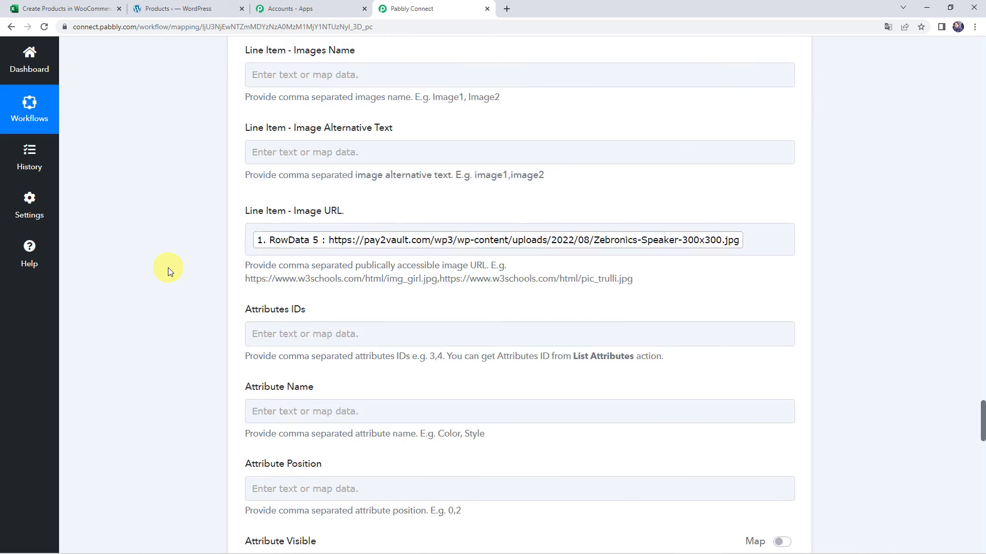
{"action": "scroll", "coordinate": [167, 267], "scroll_direction": "up", "scroll_amount": 20}
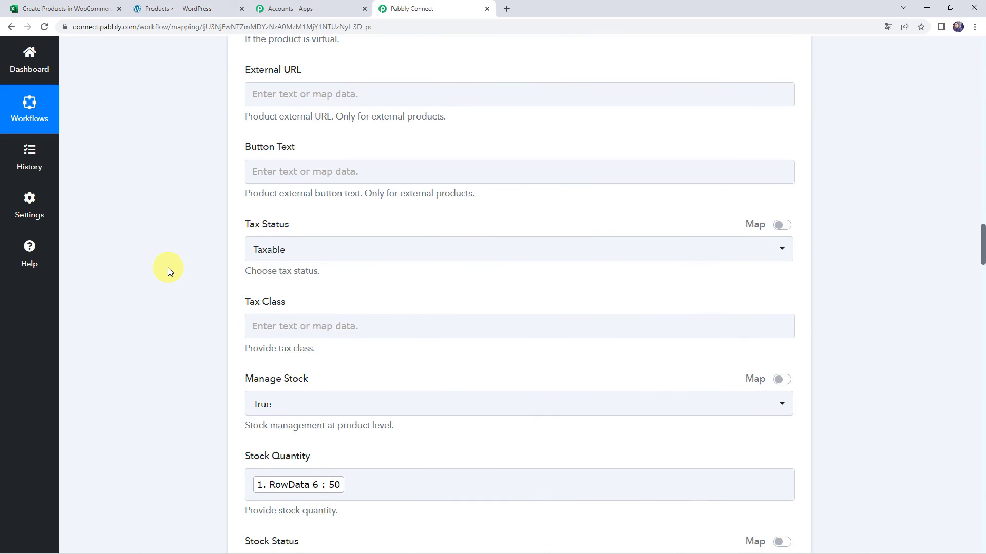
{"action": "scroll", "coordinate": [167, 267], "scroll_direction": "up", "scroll_amount": 15}
{"action": "scroll", "coordinate": [167, 267], "scroll_direction": "down", "scroll_amount": 3}
{"action": "scroll", "coordinate": [479, 319], "scroll_direction": "up", "scroll_amount": 15}
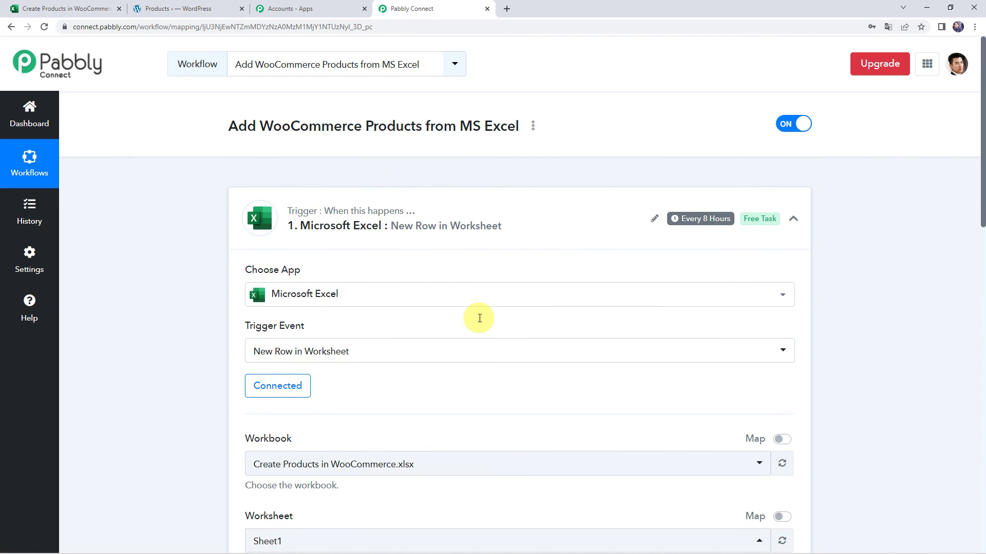
{"action": "left_click", "coordinate": [500, 212]}
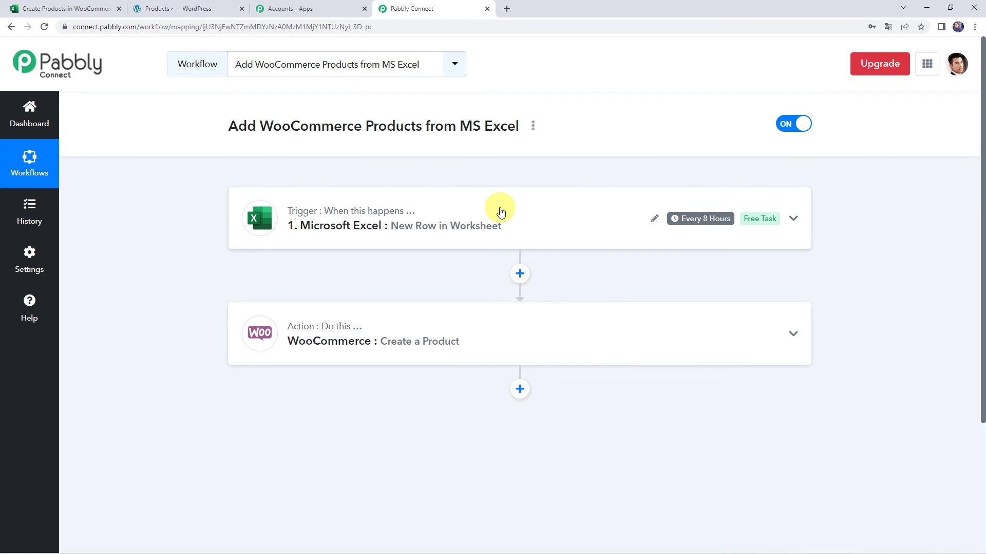